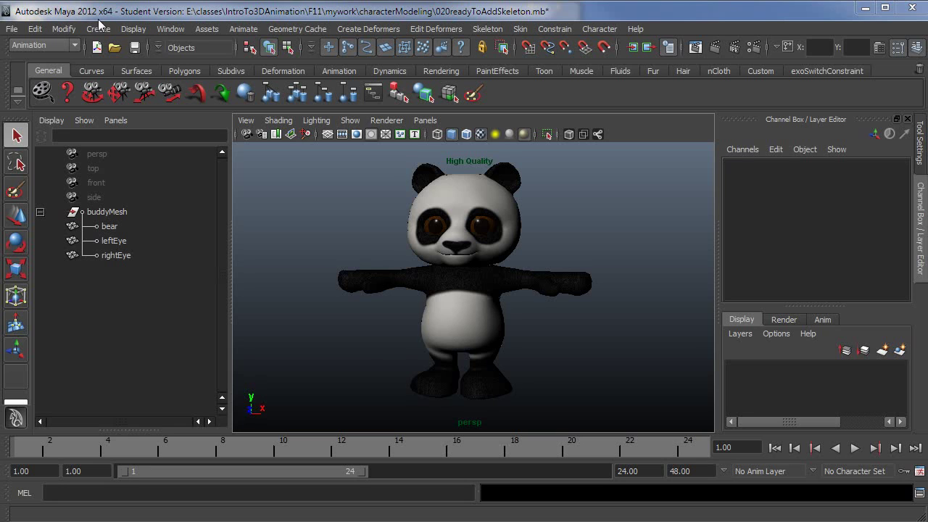
left_click(486, 27)
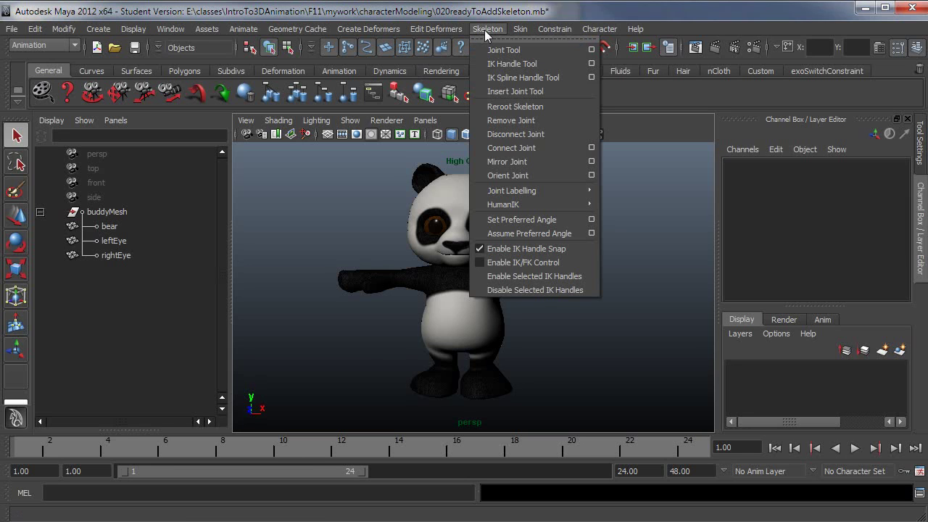
left_click(484, 30)
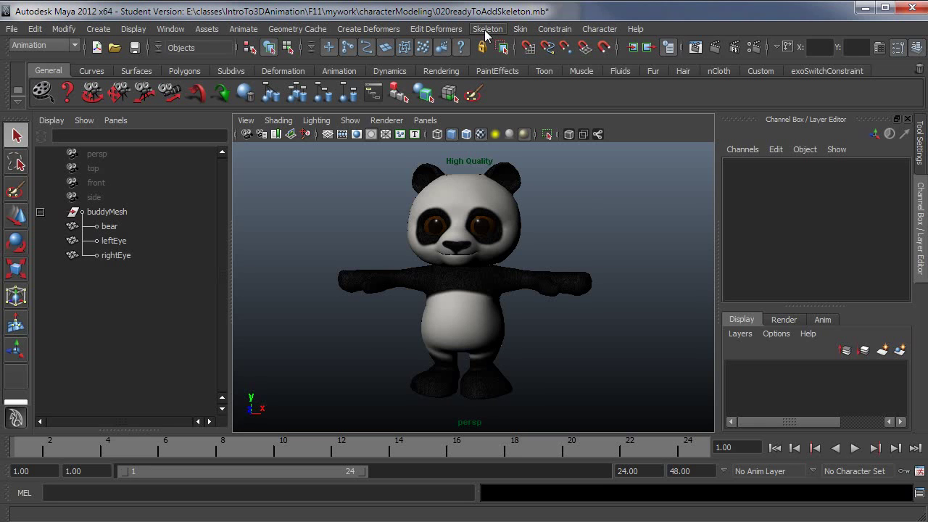
Open the HumanIK Skeleton Generator and create a new character skeleton in the panda scene
left_click(173, 32)
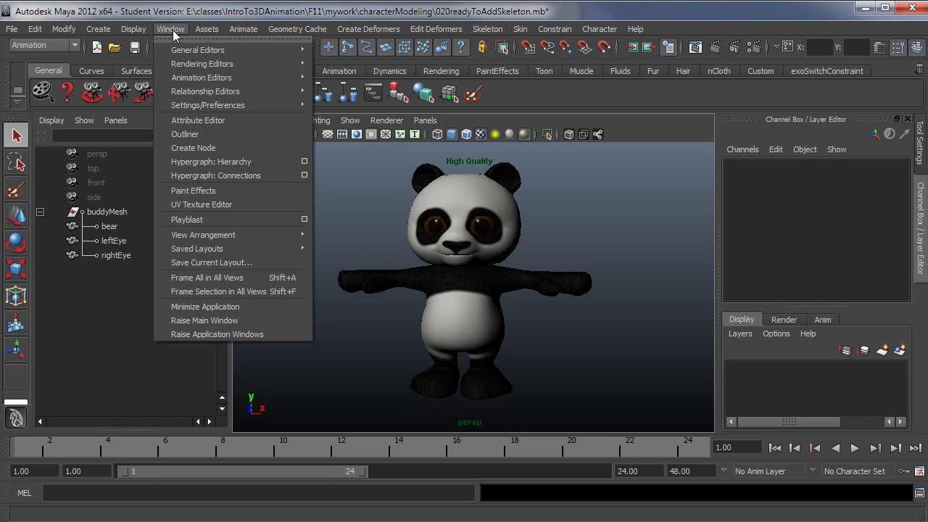
mouse_move(253, 75)
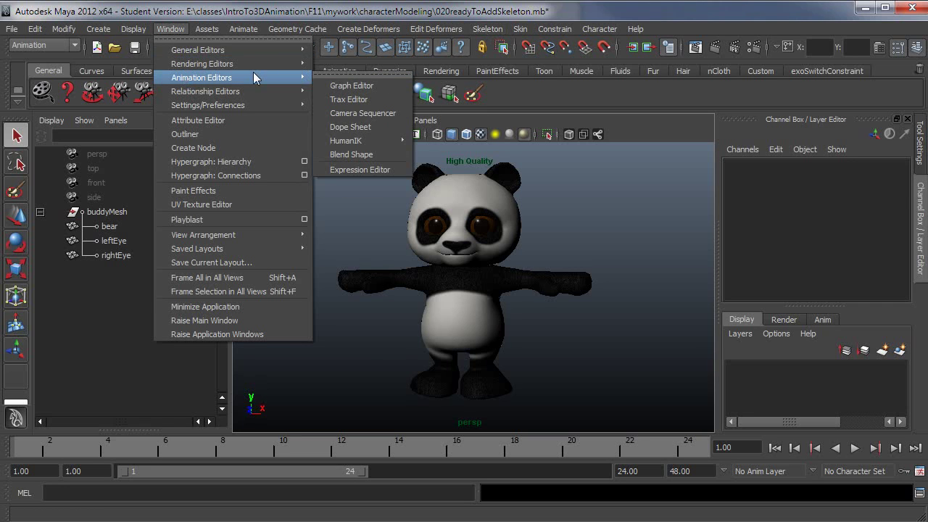
mouse_move(378, 140)
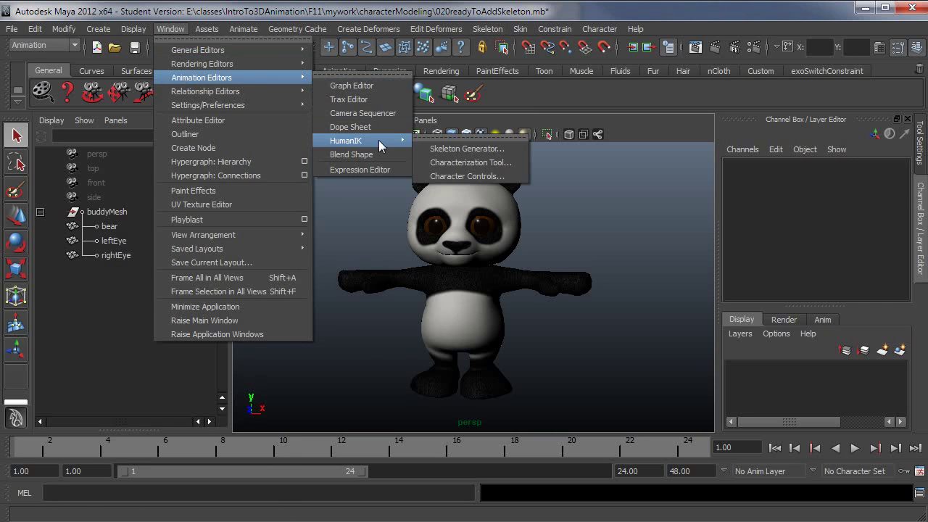
left_click(459, 149)
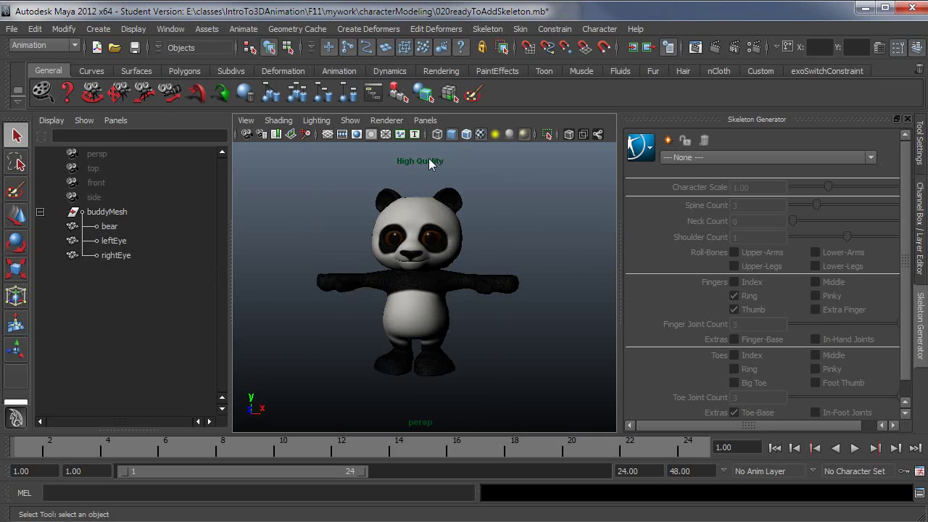
left_click(667, 140)
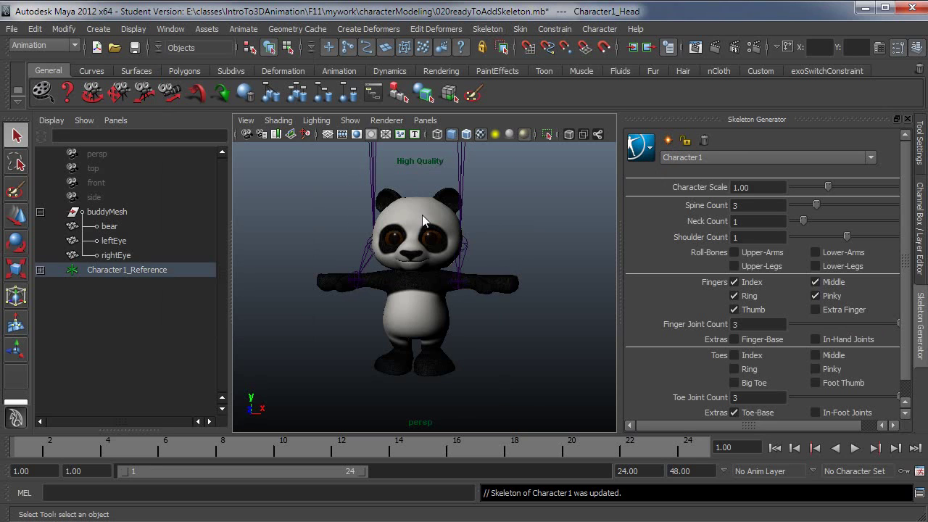
right_click_drag(523, 385, 347, 352, "alt")
middle_click_drag(495, 330, 490, 370, "alt")
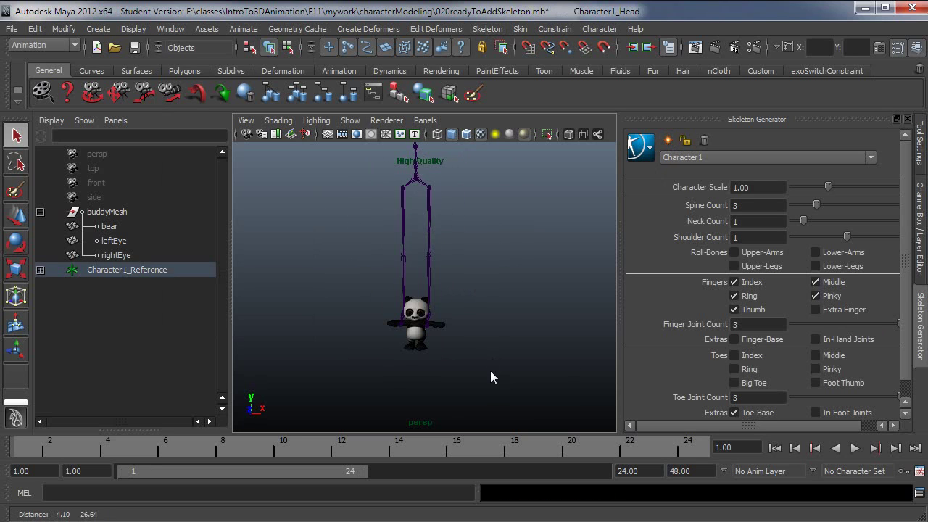
left_click_drag(486, 304, 488, 357, "alt")
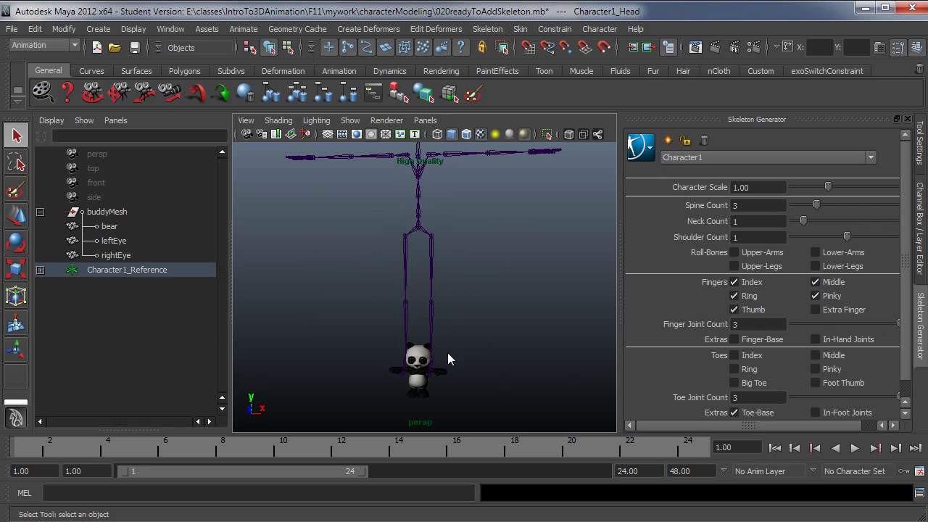
Rename the generated HumanIK character to buddy
left_click(649, 153)
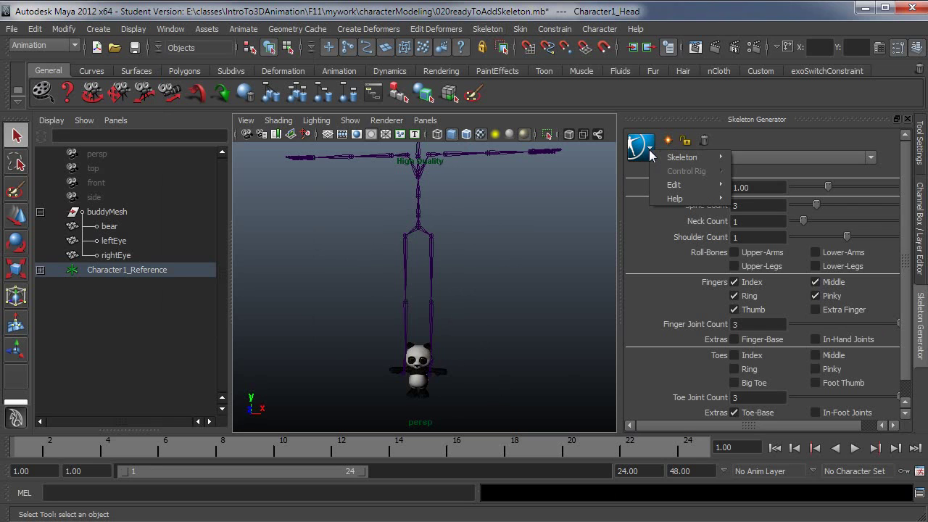
mouse_move(674, 157)
left_click(763, 173)
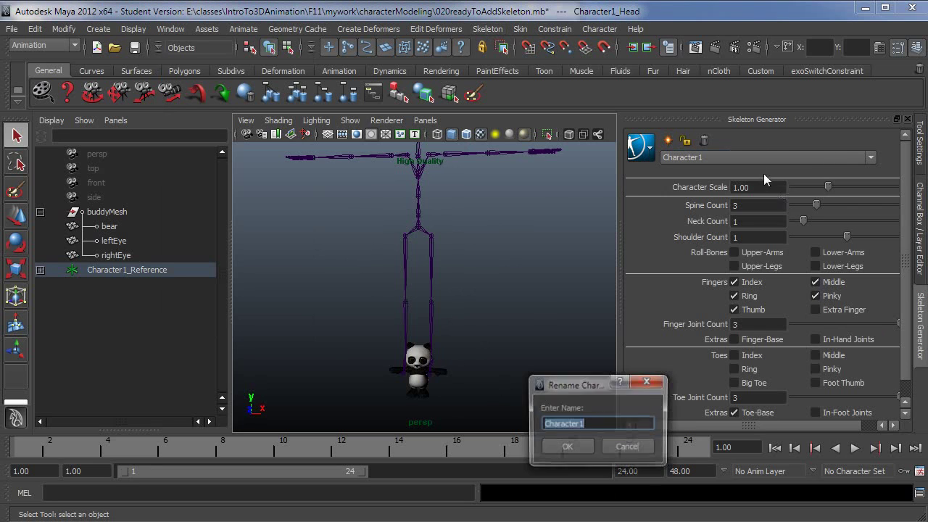
type("buddy")
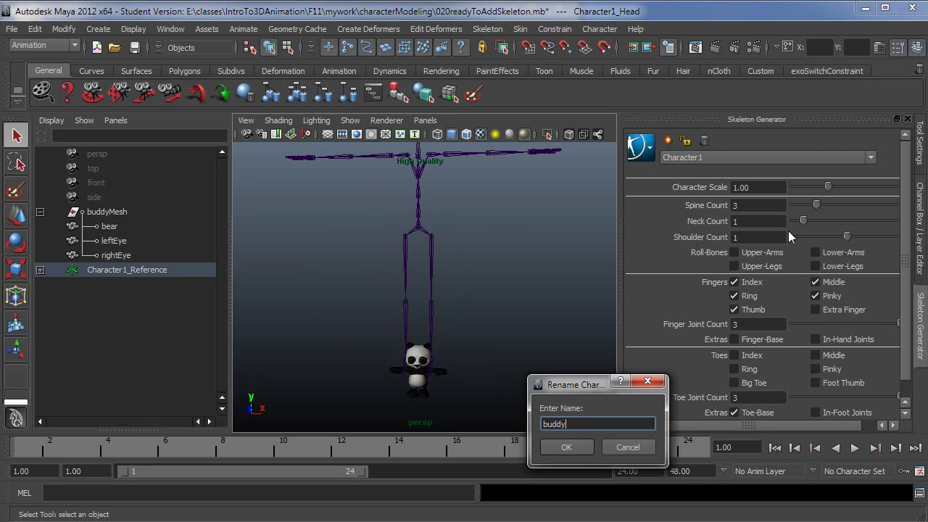
key("Return")
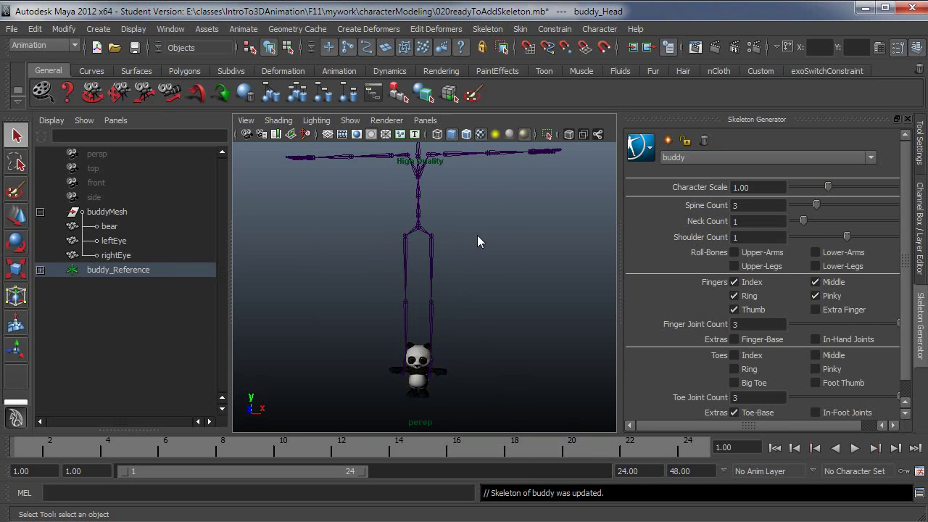
Examine the full joint hierarchy under buddy_Reference and compare the skeleton's size with the panda mesh
left_click(40, 269, "shift")
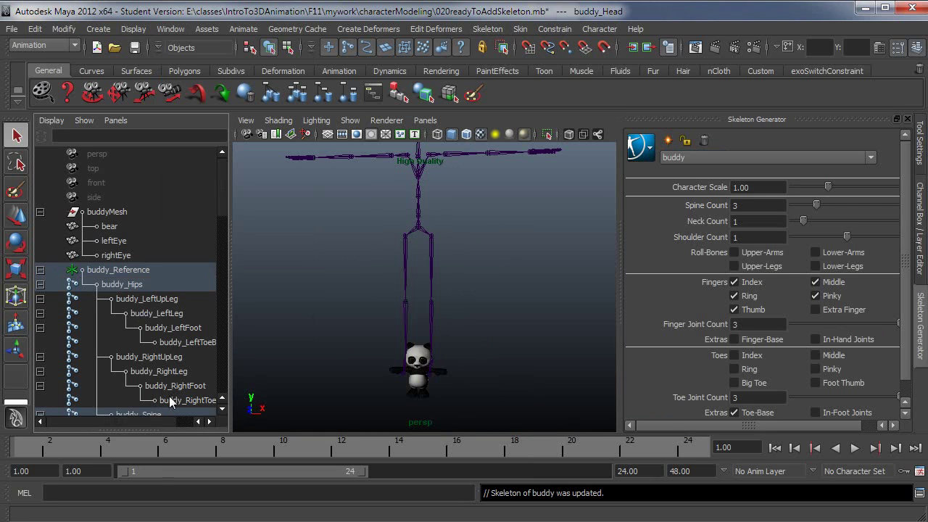
left_click(41, 270)
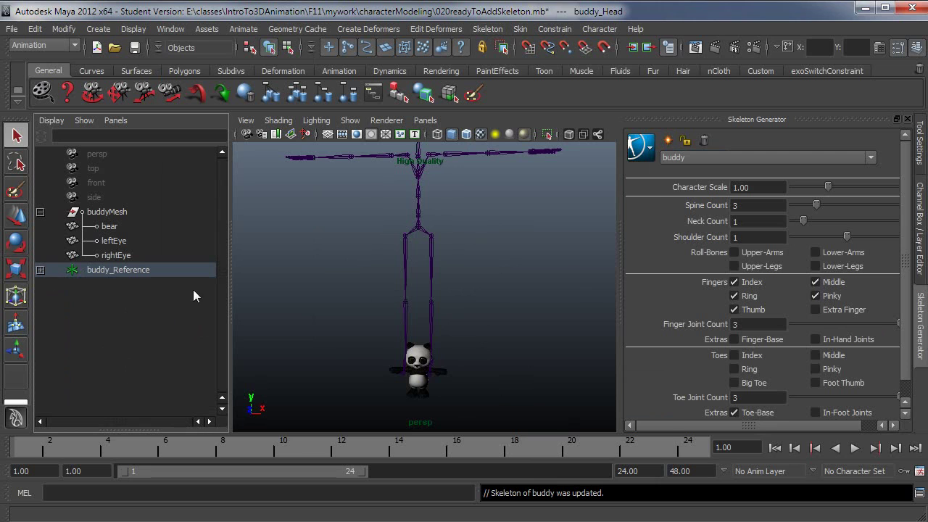
right_click_drag(428, 298, 483, 342, "alt")
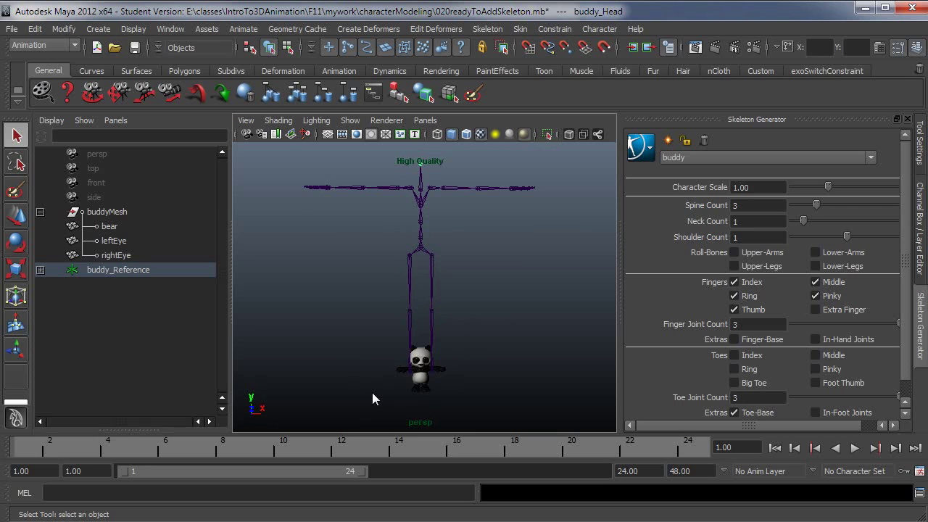
left_click_drag(447, 369, 434, 392, "alt")
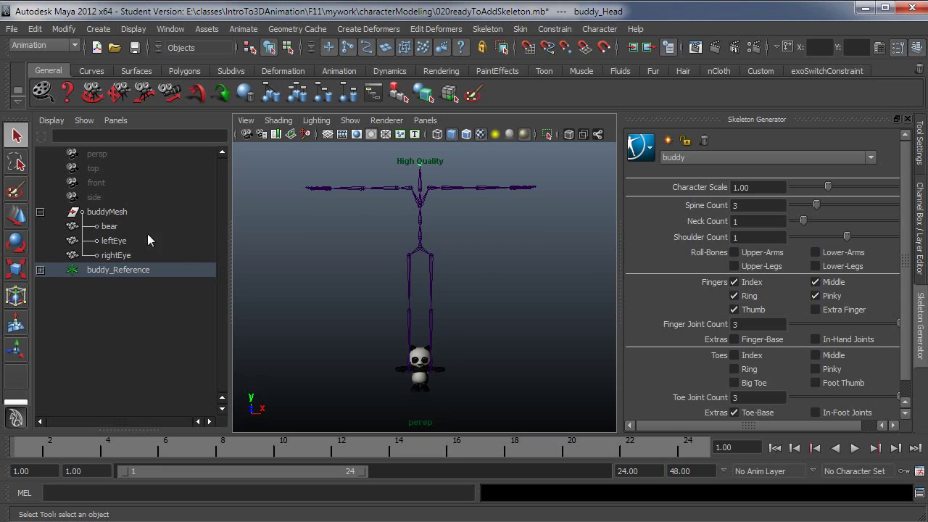
Scale the buddyMesh group up uniformly in the front view toward the size of the skeleton
left_click(109, 212)
left_click_drag(480, 364, 499, 359, "alt")
key("space")
right_click_drag(499, 359, 499, 293, "alt")
middle_click_drag(498, 292, 488, 345, "alt")
key("r")
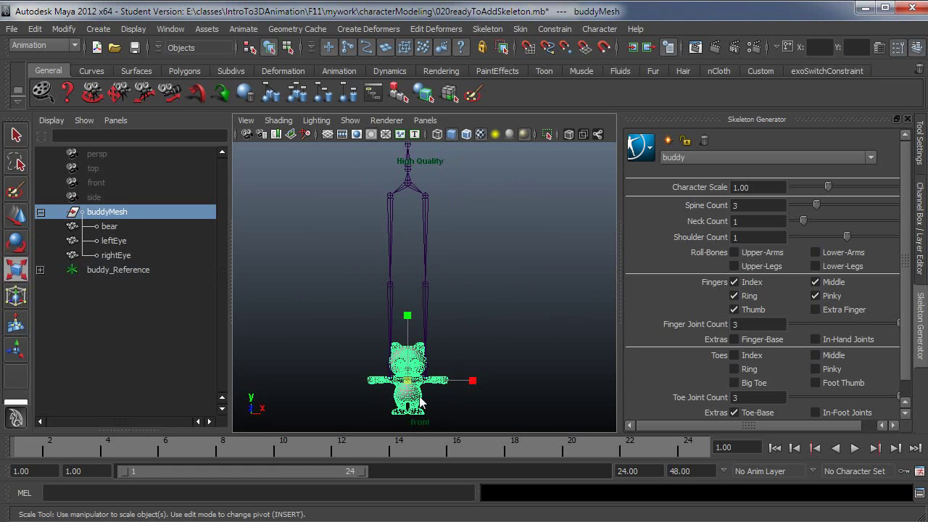
left_click_drag(409, 381, 435, 168)
Reposition buddyMesh vertically and enlarge it slightly so its arm span matches the skeleton's arms
key("w")
key("r")
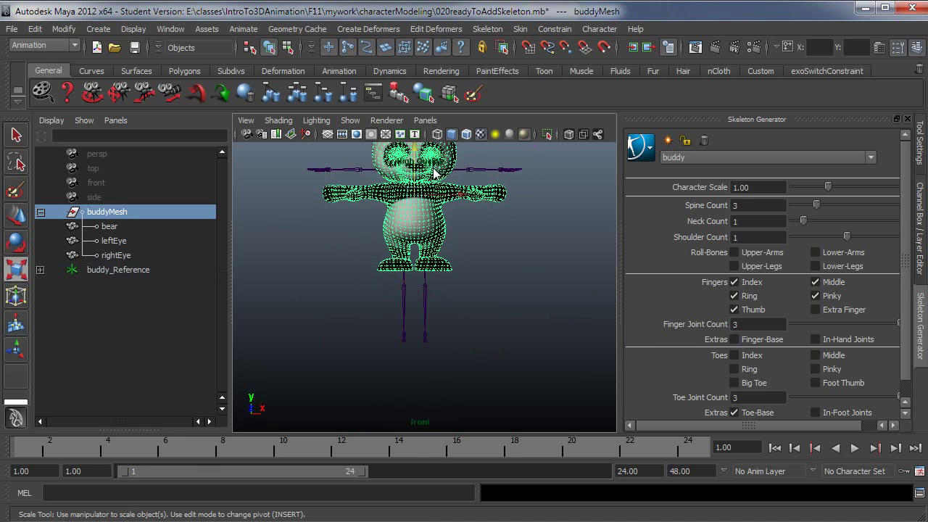
left_click_drag(429, 202, 419, 242)
key("w")
key("space")
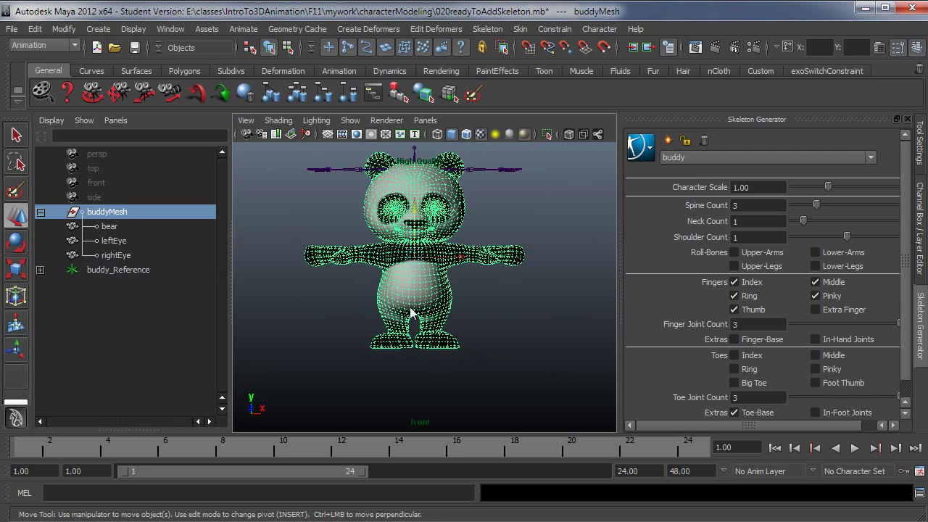
Show the grid and raise buddyMesh to about 77.2 cm in Y so its feet rest on the ground line
middle_click_drag(385, 336, 392, 277, "alt")
left_click(351, 121)
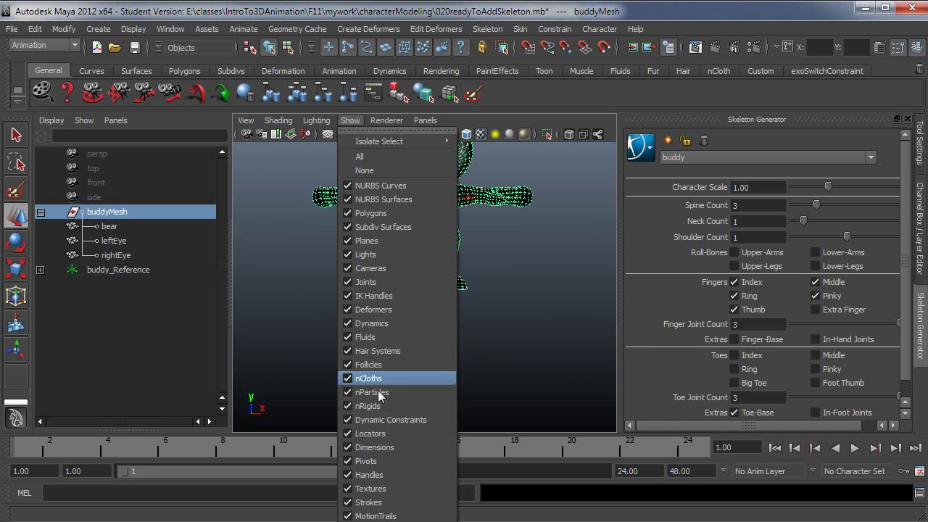
left_click(377, 521)
scroll(576, 364, "up", 6)
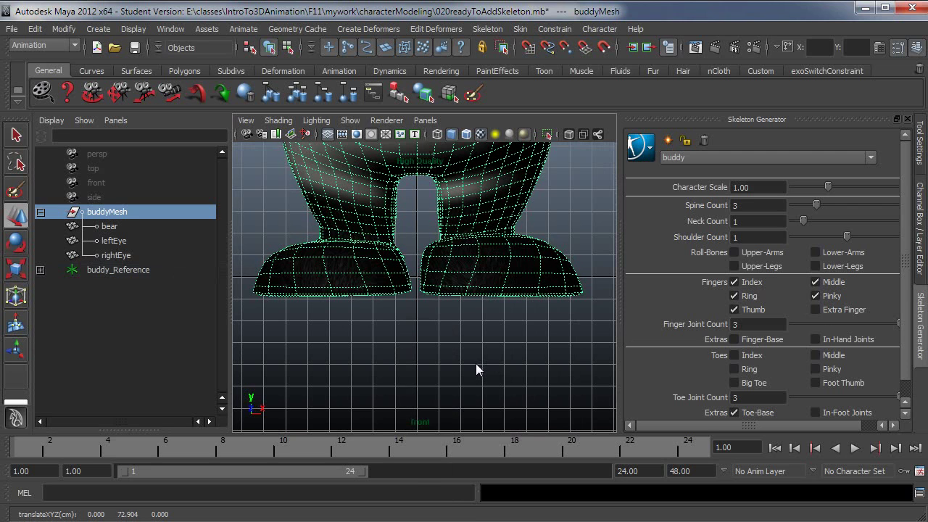
middle_click_drag(476, 363, 476, 347)
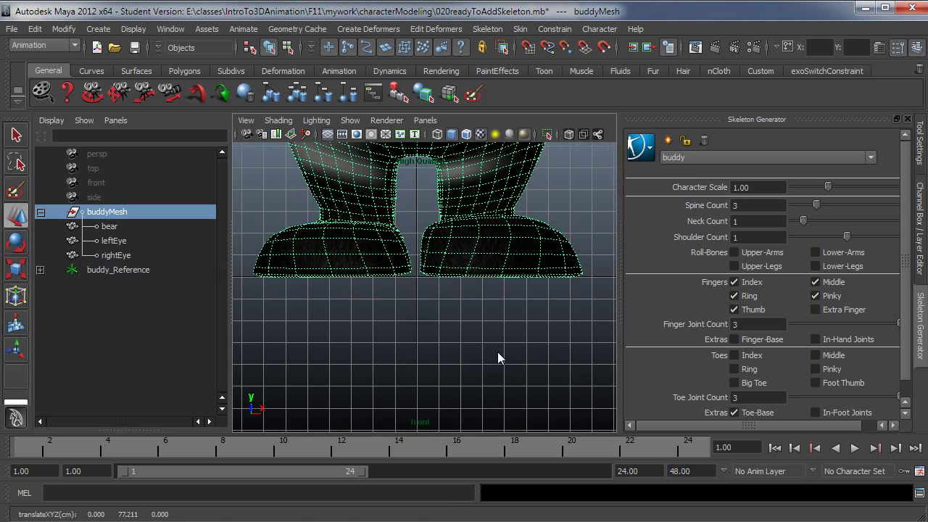
Hide the grid in the front view with the whole panda framed
right_click_drag(497, 352, 300, 316, "alt")
middle_click_drag(534, 327, 534, 394, "alt")
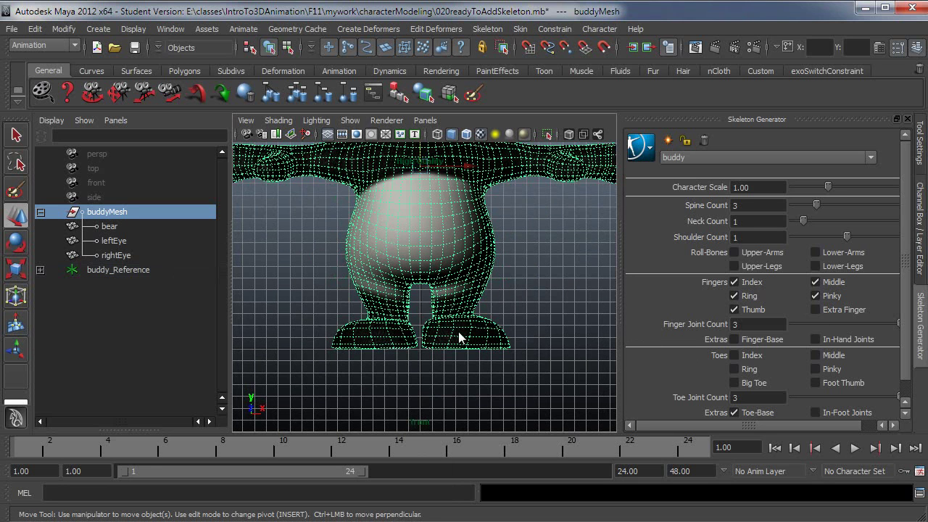
right_click_drag(459, 333, 411, 314, "alt")
middle_click_drag(410, 318, 461, 344, "alt")
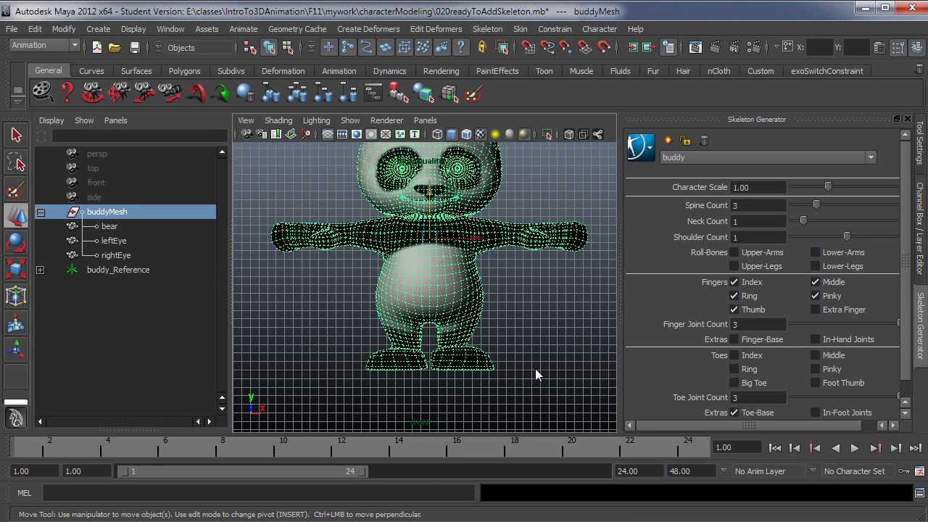
scroll(535, 368, "down", 3)
middle_click_drag(507, 308, 510, 358, "alt")
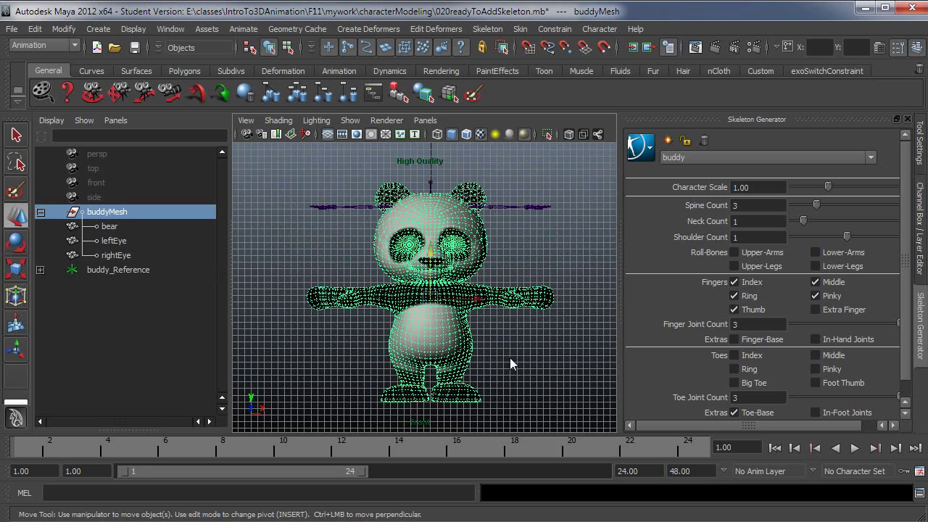
key("space")
left_click(506, 358)
left_click(349, 121)
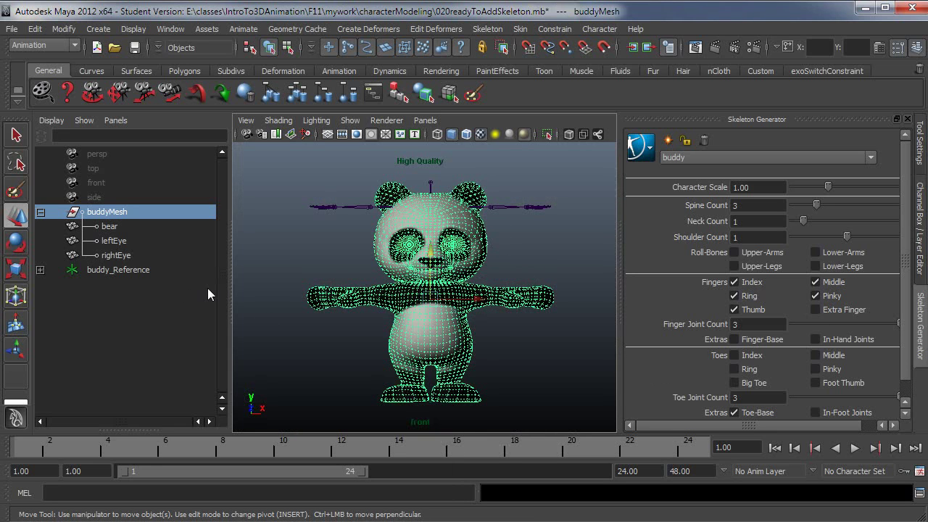
Move the skeleton's hips joint down to the panda's pelvis and turn on X-Ray Joints shading
left_click_drag(503, 344, 377, 262)
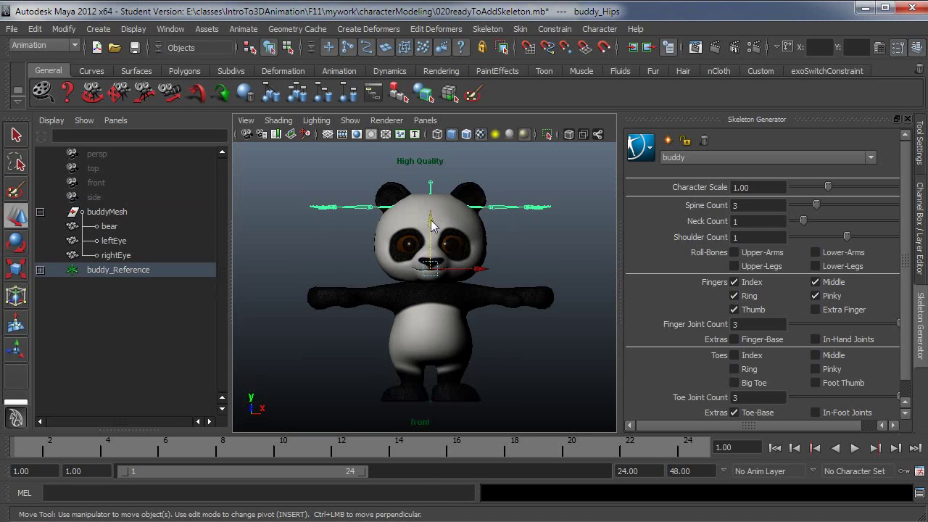
left_click_drag(431, 228, 430, 306)
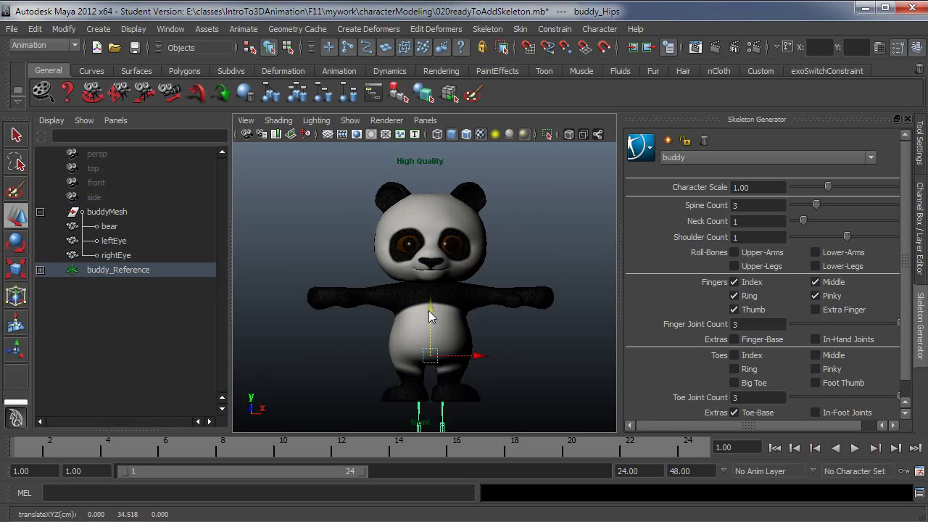
left_click(278, 120)
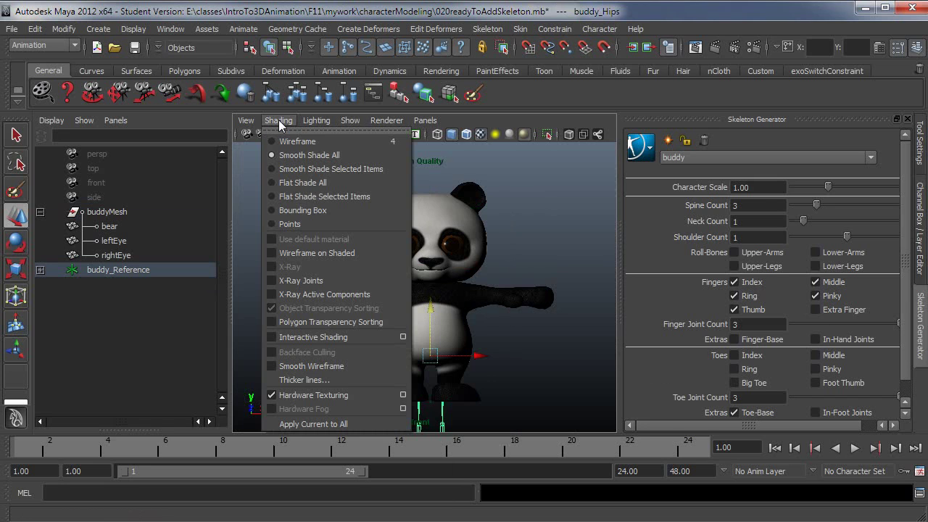
left_click(304, 282)
Lower the hips joint slightly to about 32.5 cm in Y to align the skeleton with the panda's body
middle_click_drag(412, 339, 411, 290, "alt")
right_click_drag(360, 297, 432, 204, "alt")
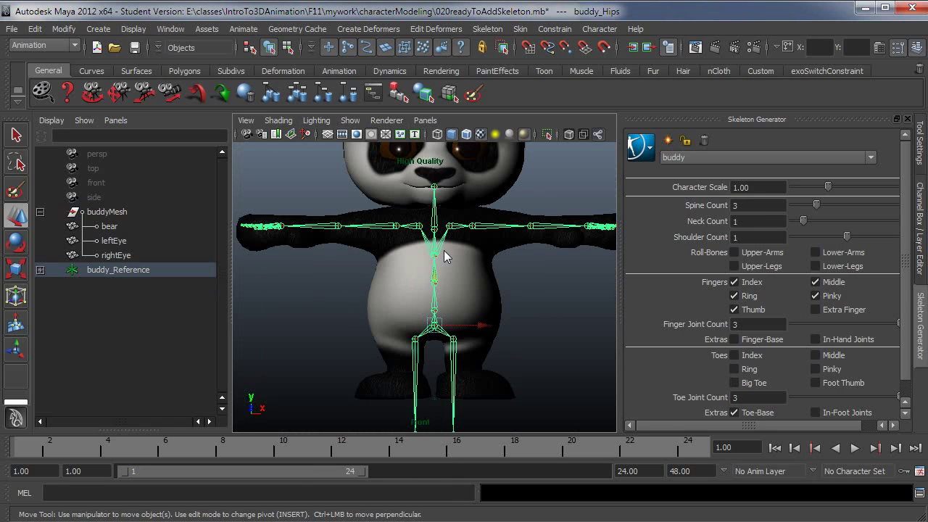
left_click(435, 291)
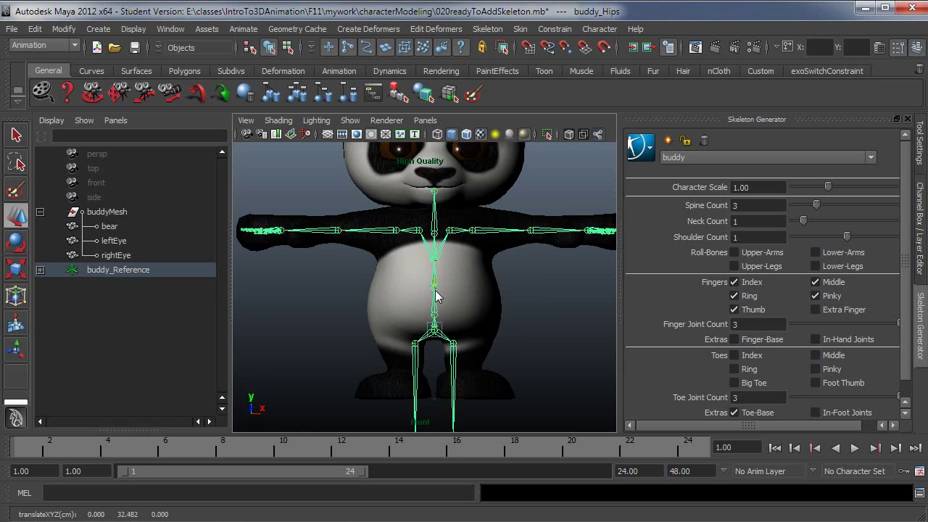
scroll(336, 248, "down", 2)
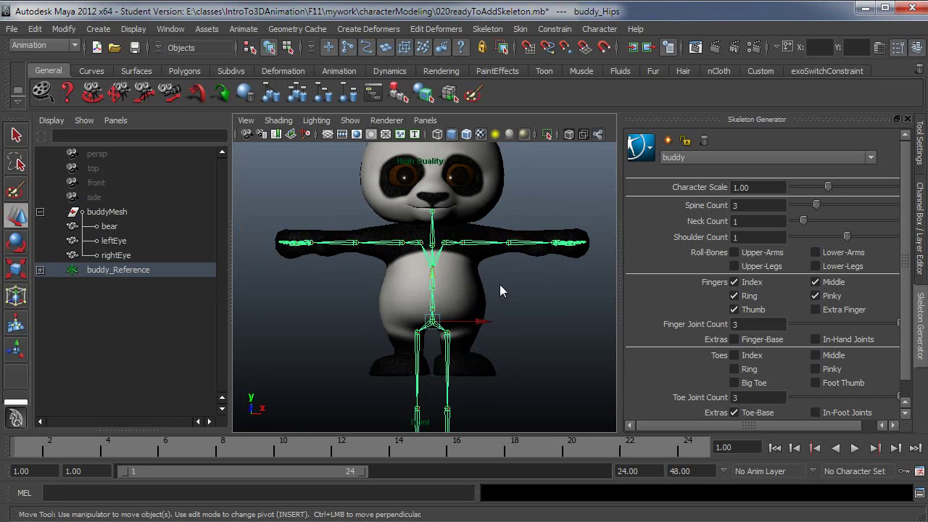
In the side view with wireframe shading, move the hips joint slightly forward to about 1.4 cm in Z
key("space")
left_click_drag(499, 284, 549, 282)
right_click_drag(548, 282, 449, 233, "alt")
scroll(448, 240, "down", 5)
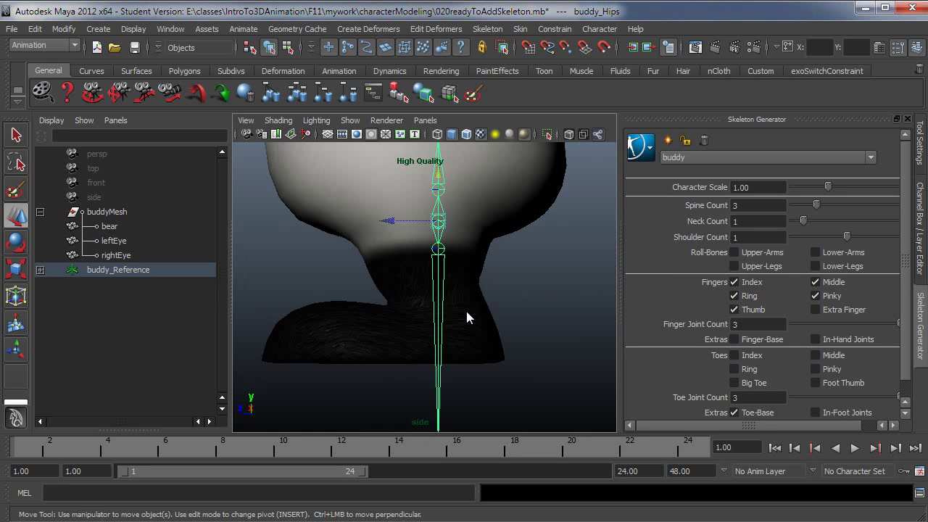
key("4")
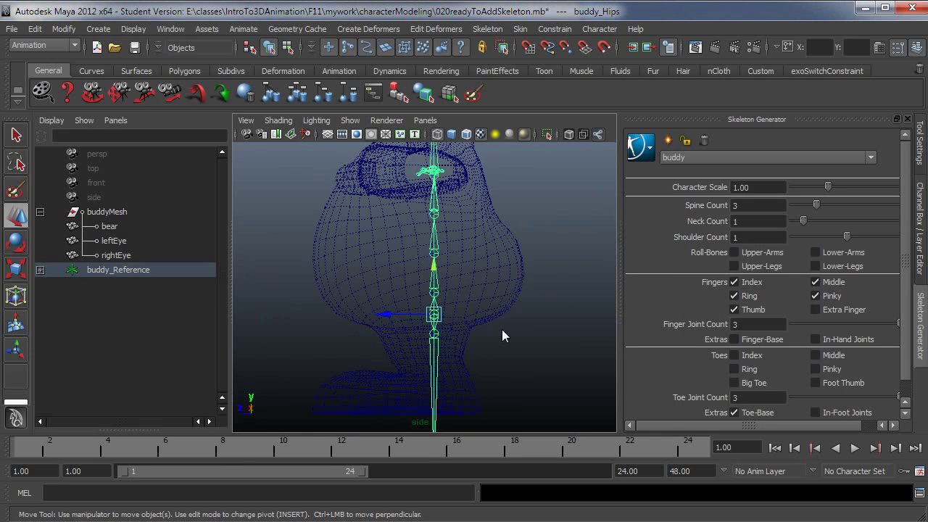
scroll(401, 289, "up", 3)
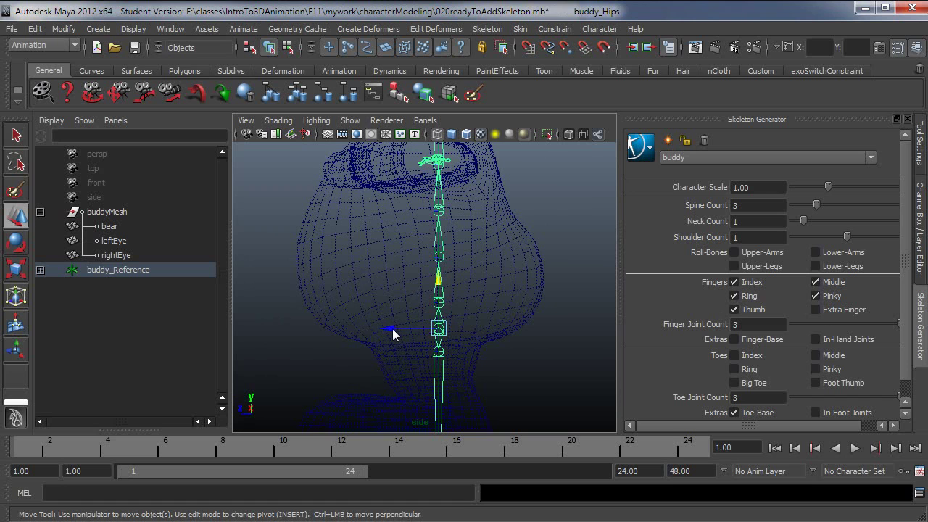
left_click_drag(392, 328, 385, 329)
scroll(442, 216, "down", 1)
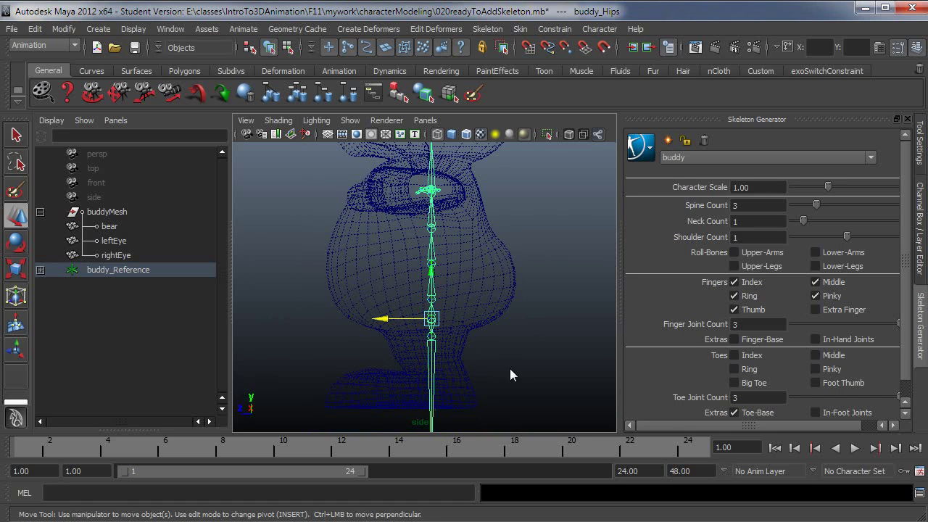
scroll(508, 373, "down", 1)
middle_click_drag(506, 378, 523, 393, "alt")
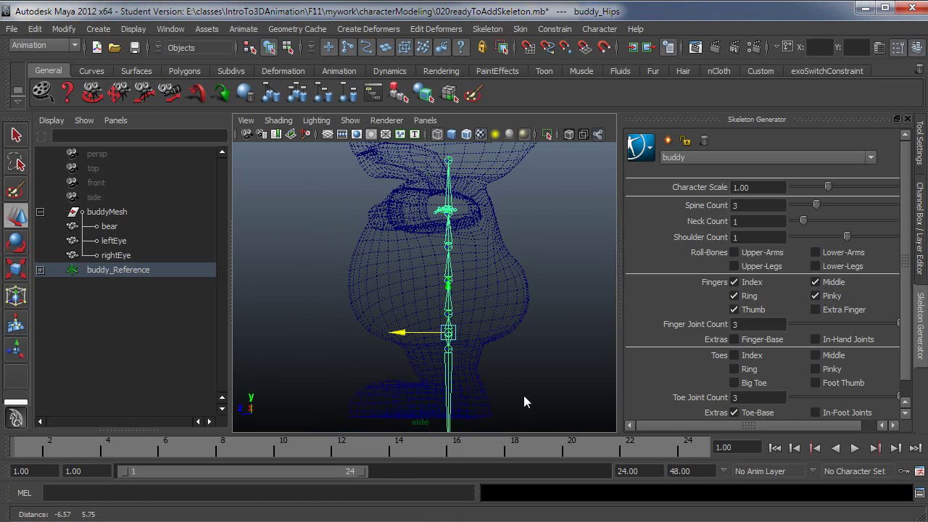
middle_click_drag(523, 396, 523, 416, "alt")
Return to the perspective view with textured shading and the panda and full skeleton in frame
key("space")
left_click_drag(510, 395, 511, 325)
right_click_drag(511, 324, 477, 353, "alt")
middle_click_drag(478, 353, 486, 310, "alt")
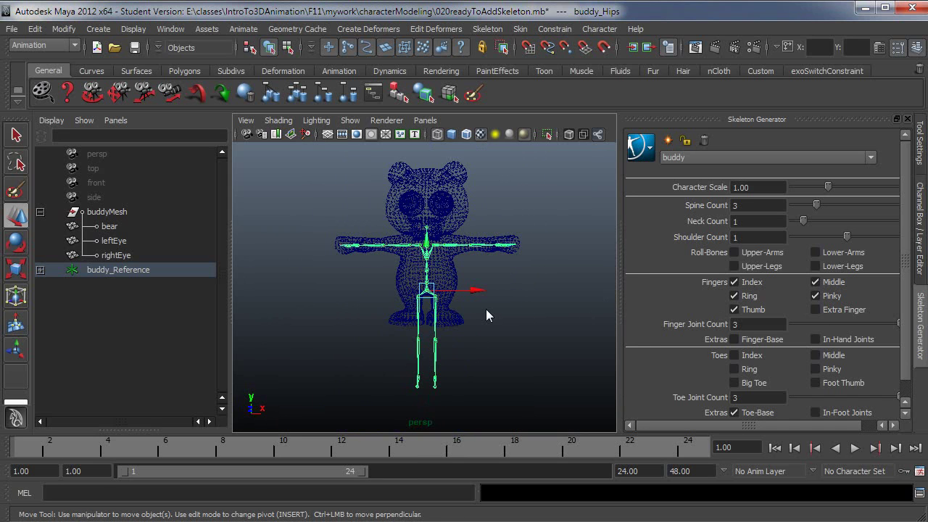
key("6")
scroll(486, 309, "up", 2)
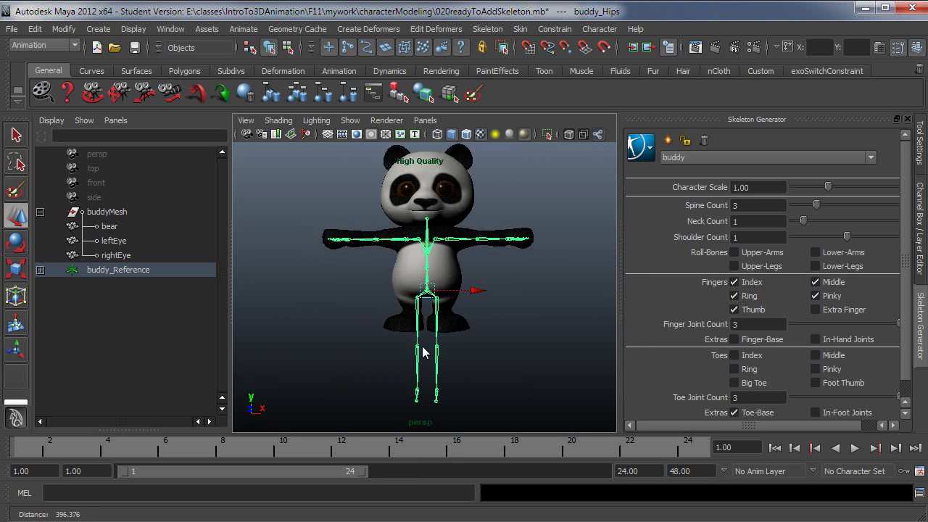
Examine how the spine, hips and leg joints line up with the panda's body and short legs
scroll(423, 353, "up", 3)
scroll(422, 351, "up", 1)
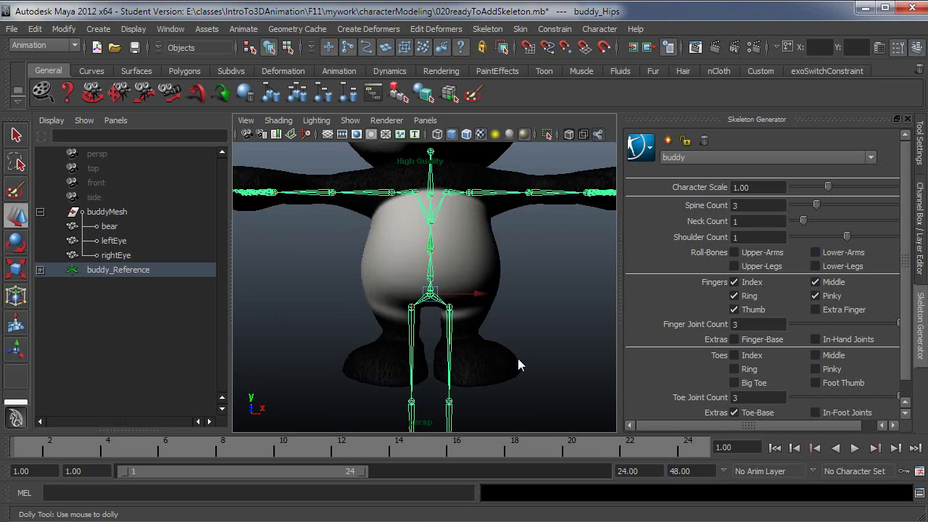
scroll(429, 350, "down", 3)
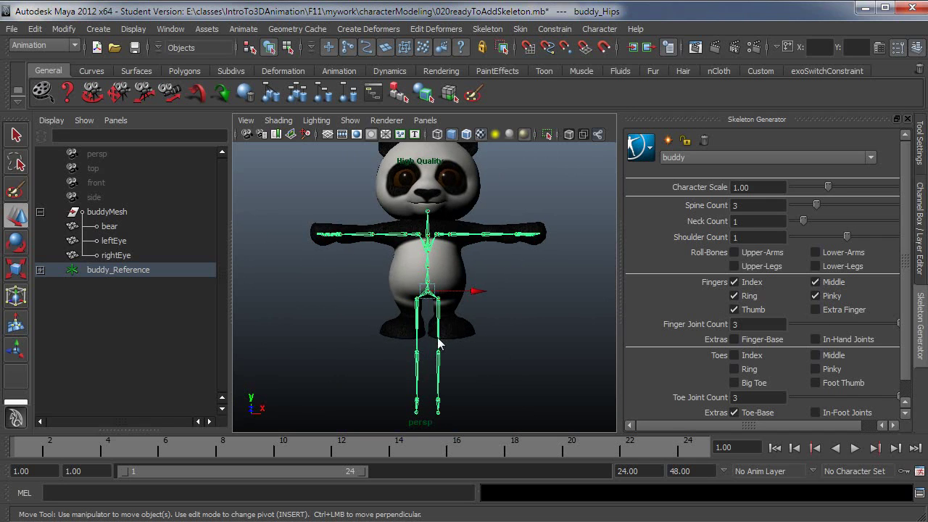
scroll(419, 340, "up", 1)
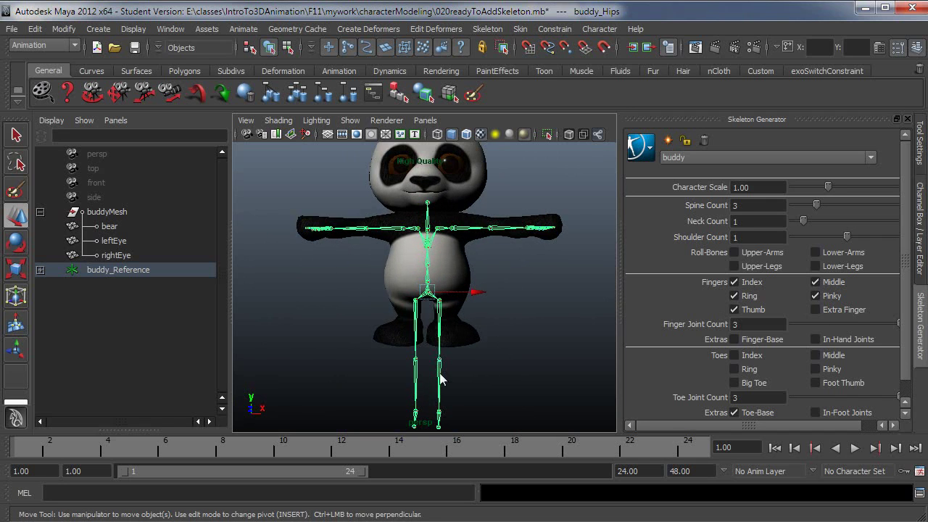
middle_click_drag(439, 373, 453, 317, "alt")
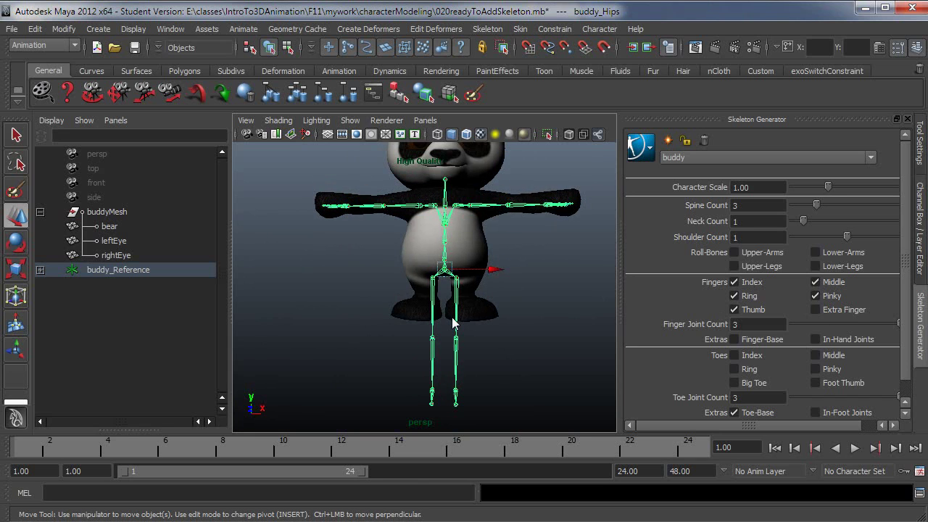
scroll(547, 329, "up", 3)
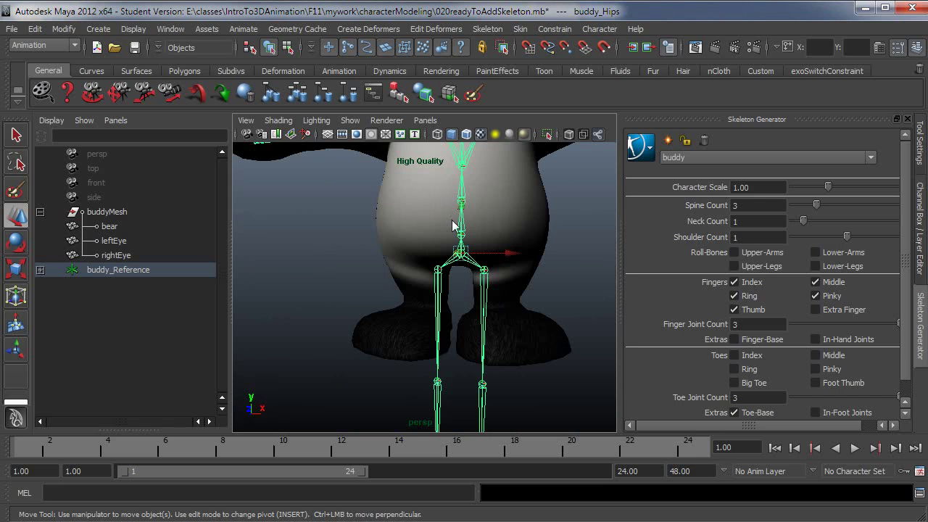
scroll(473, 234, "up", 1)
scroll(479, 226, "down", 3)
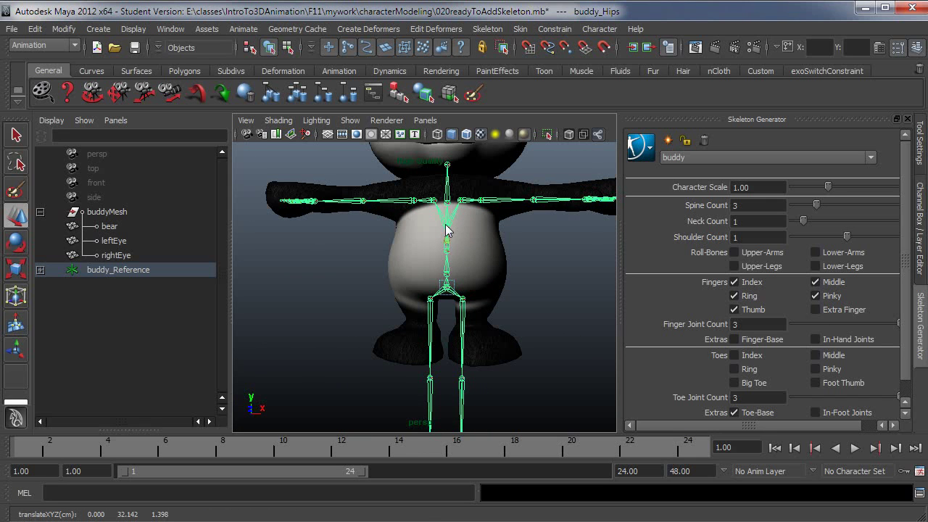
Try to raise the Spine2 joint together with its child joints to about 67.6 cm in Y
left_click(449, 225)
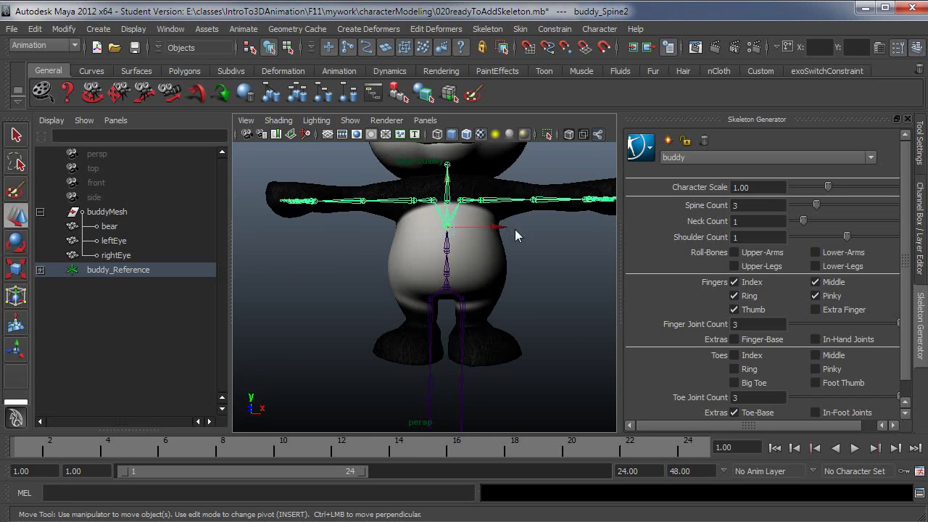
scroll(536, 225, "down", 2)
scroll(518, 257, "up", 2)
scroll(501, 260, "up", 1)
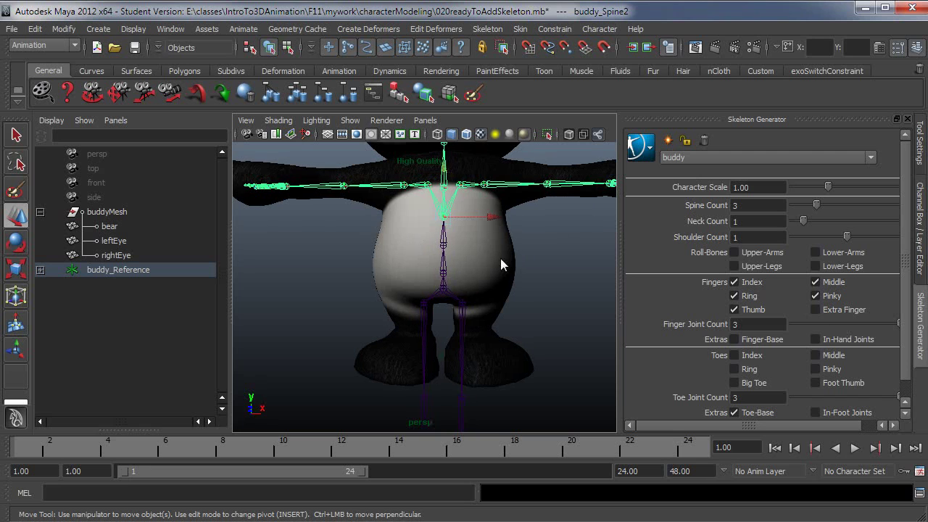
left_click_drag(444, 162, 440, 157)
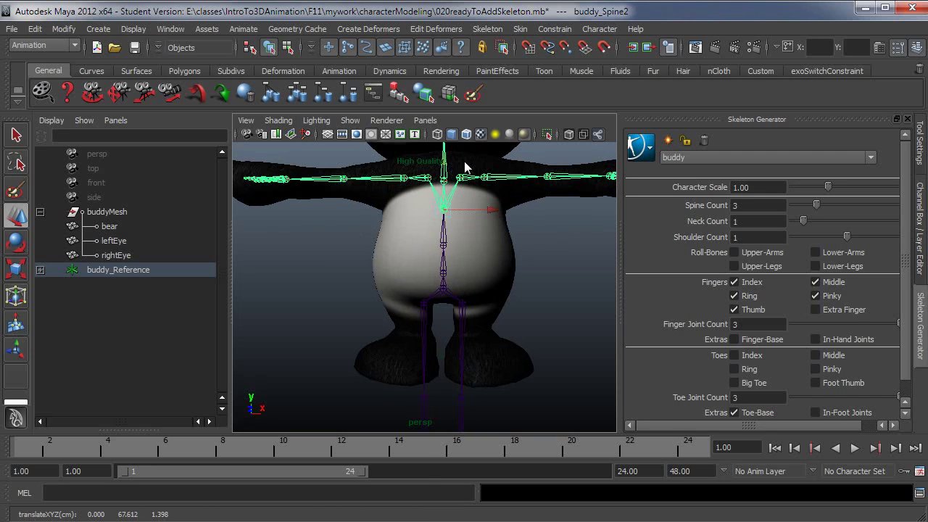
key("ctrl+z")
Raise the Spine2 joint to about 71.8 cm and Spine1 to about 62.2 cm in Y, leaving their child joints in place
scroll(478, 247, "down", 3)
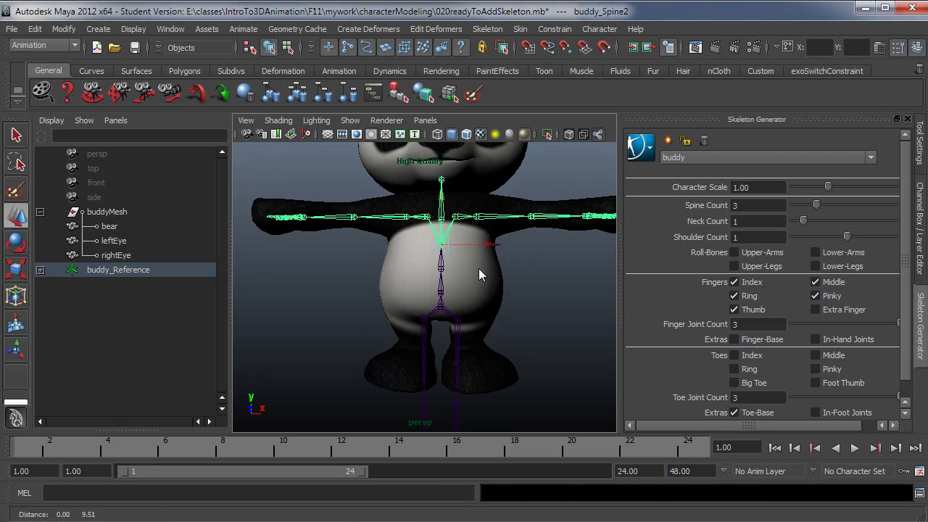
key("Insert")
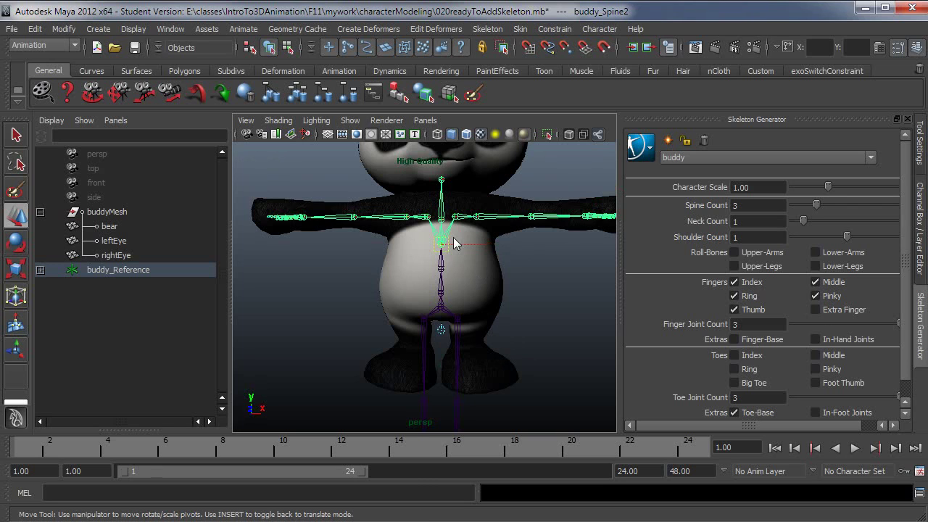
left_click_drag(440, 226, 448, 216)
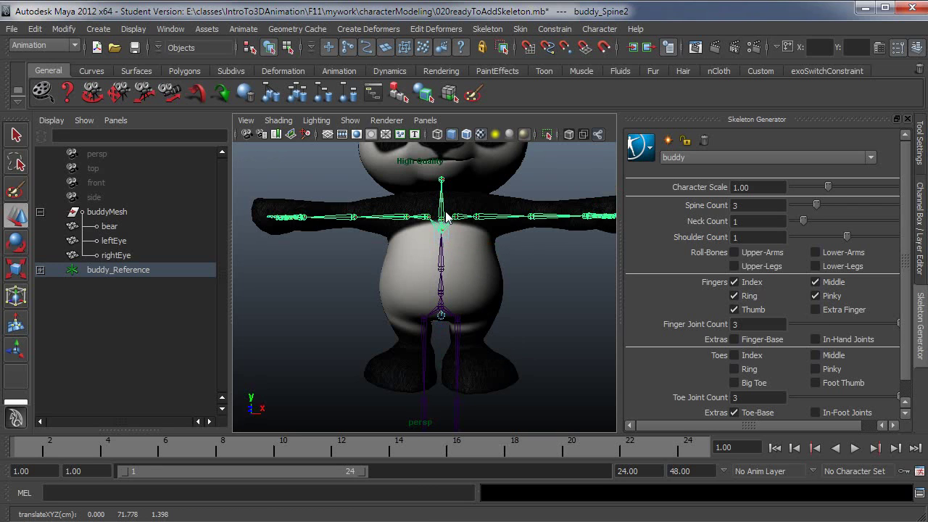
key("Insert")
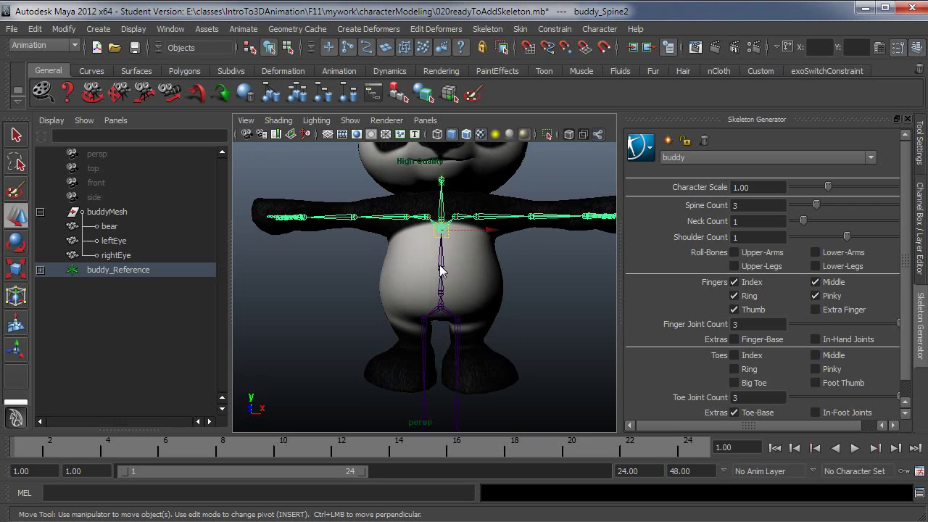
left_click(440, 266)
key("Insert")
left_click_drag(443, 249, 444, 229)
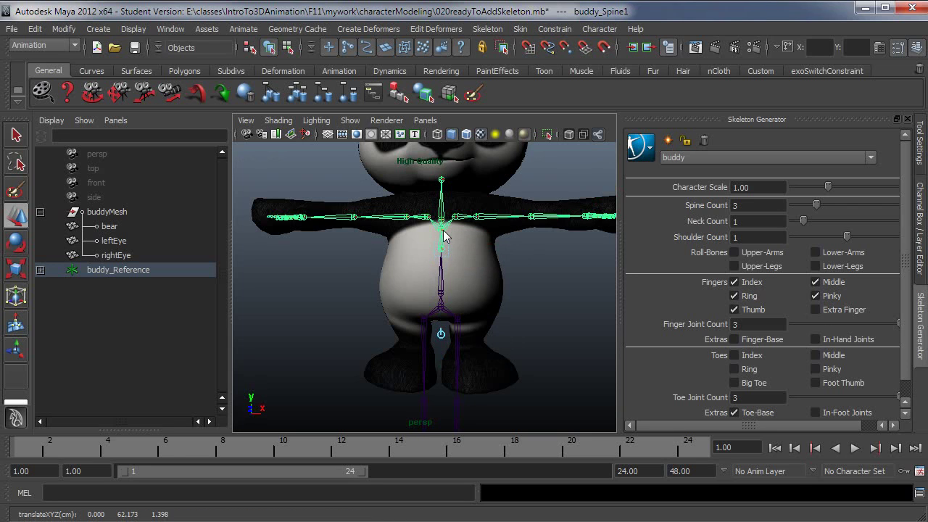
key("Insert")
Raise the lowest spine joint and move the hips joint to about 41.6 cm in Y, keeping their child joints in place
left_click(443, 282)
key("Insert")
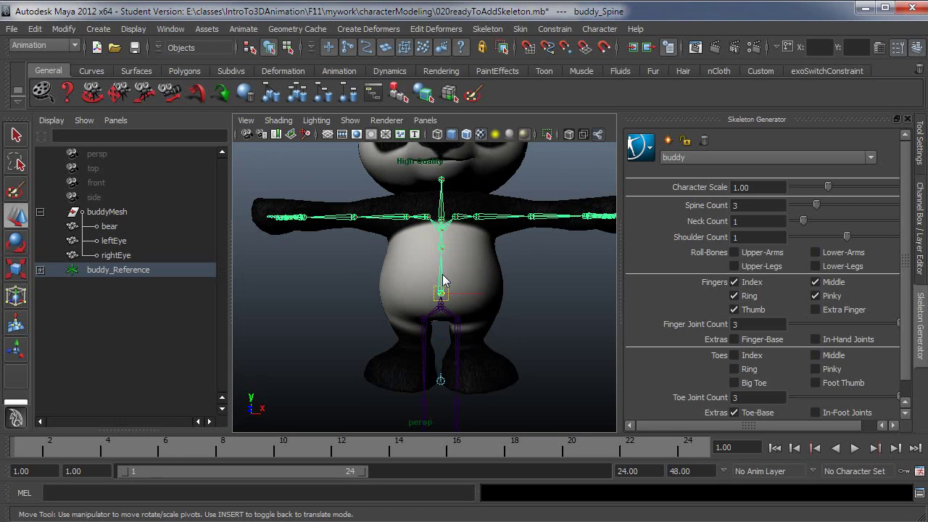
left_click_drag(444, 278, 447, 258)
key("Insert")
left_click(444, 307)
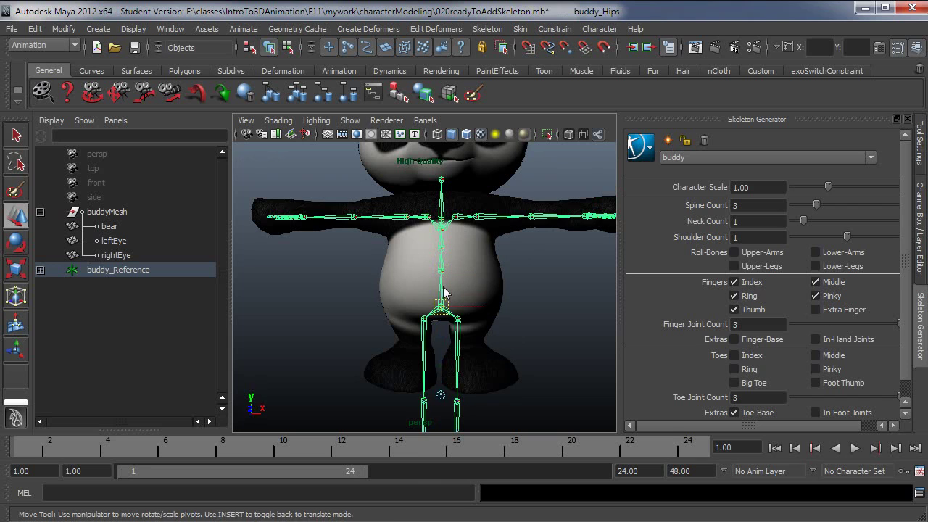
left_click_drag(443, 306, 444, 278)
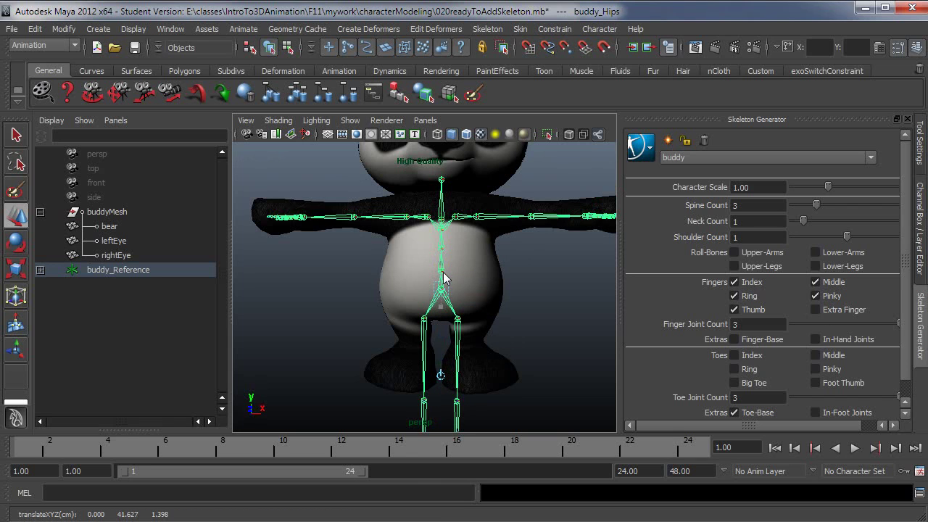
Move the LeftUpLeg joint outward and up so it sits inside the panda's left hip
left_click(459, 321)
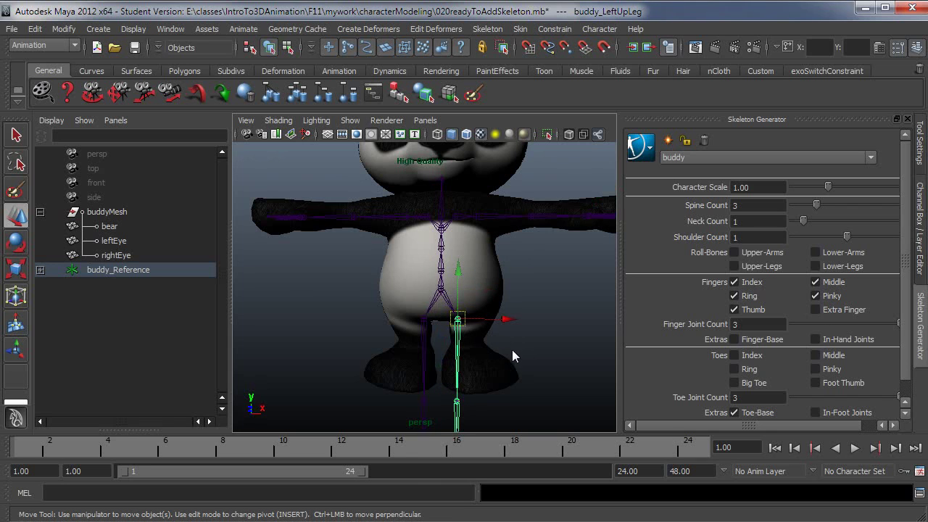
middle_click_drag(511, 349, 508, 308, "alt")
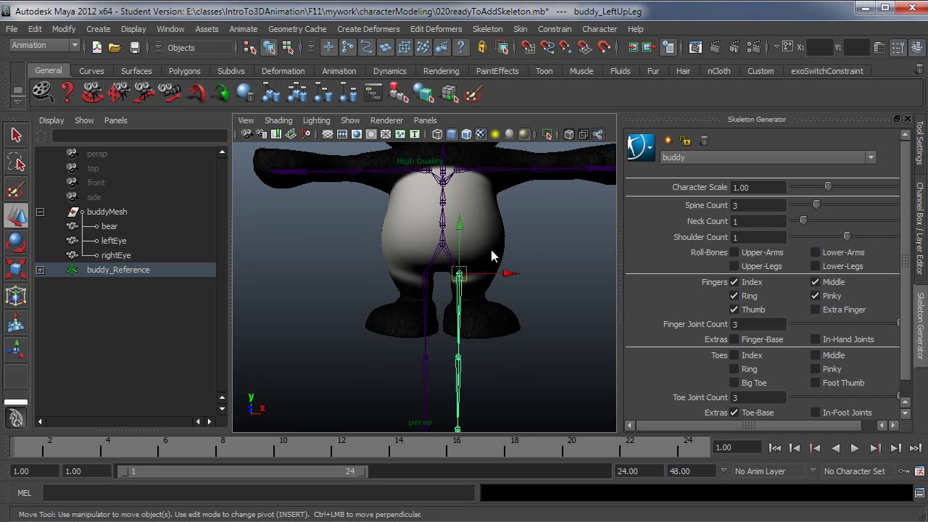
left_click_drag(477, 270, 507, 276, "alt")
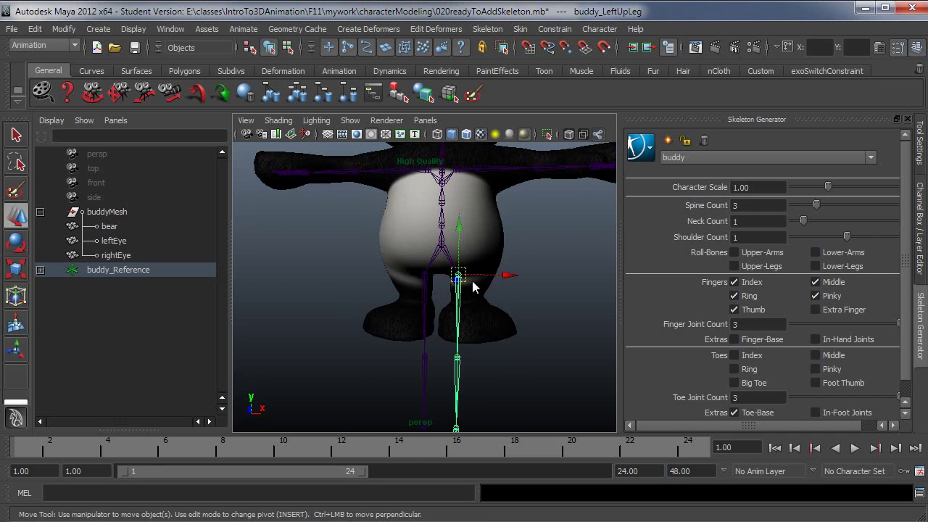
left_click_drag(484, 281, 432, 284)
middle_click_drag(432, 284, 497, 296, "alt")
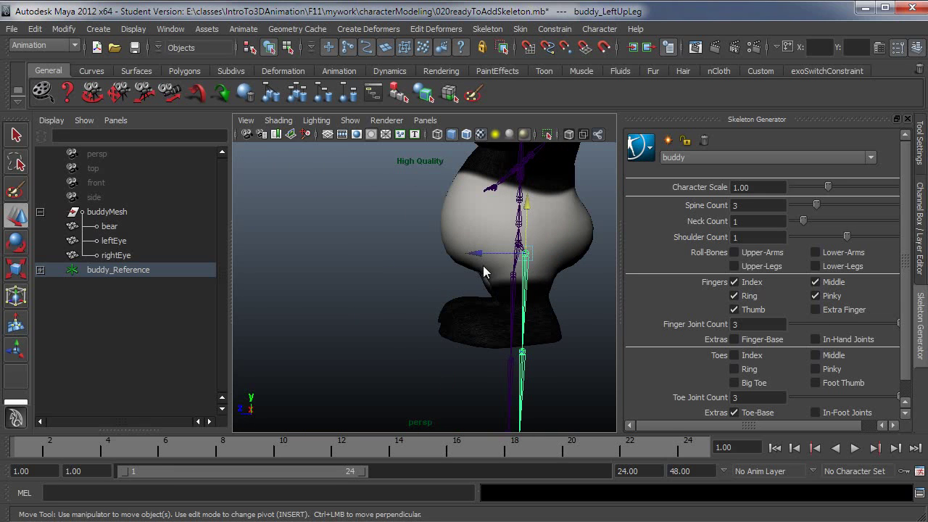
Examine the left leg joints against the panda's leg and foot in the side view
left_click_drag(495, 258, 532, 266, "alt")
key("space")
left_click(499, 266)
middle_click_drag(532, 266, 520, 296, "alt")
right_click_drag(520, 295, 507, 309, "alt")
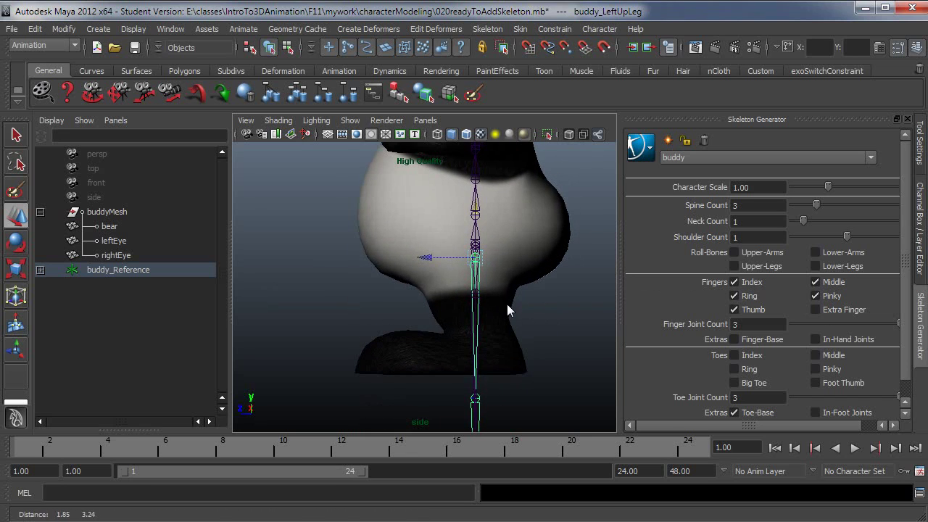
scroll(515, 302, "up", 2)
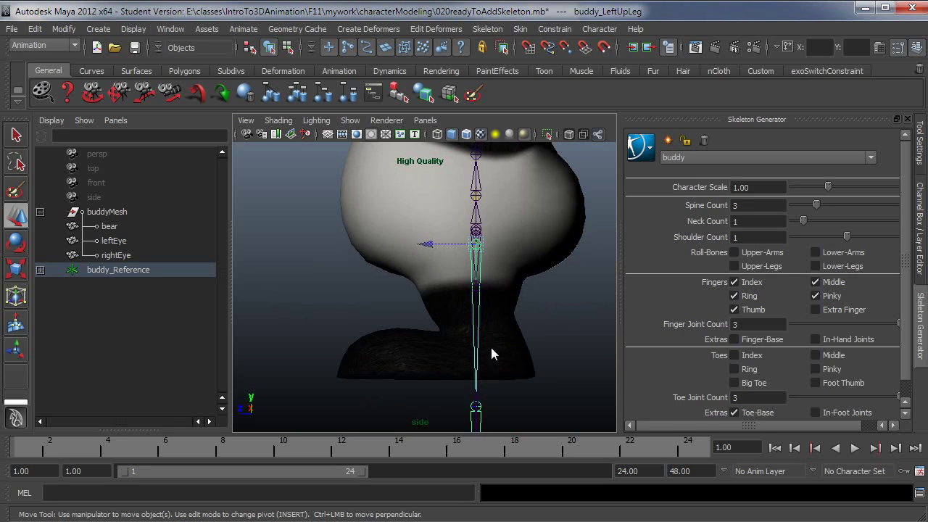
Inspect the left leg chain against the panda's body and feet from several angles in the perspective view
key("space")
left_click_drag(471, 351, 528, 327)
right_click_drag(573, 322, 496, 314, "alt")
right_click_drag(408, 313, 463, 320, "alt")
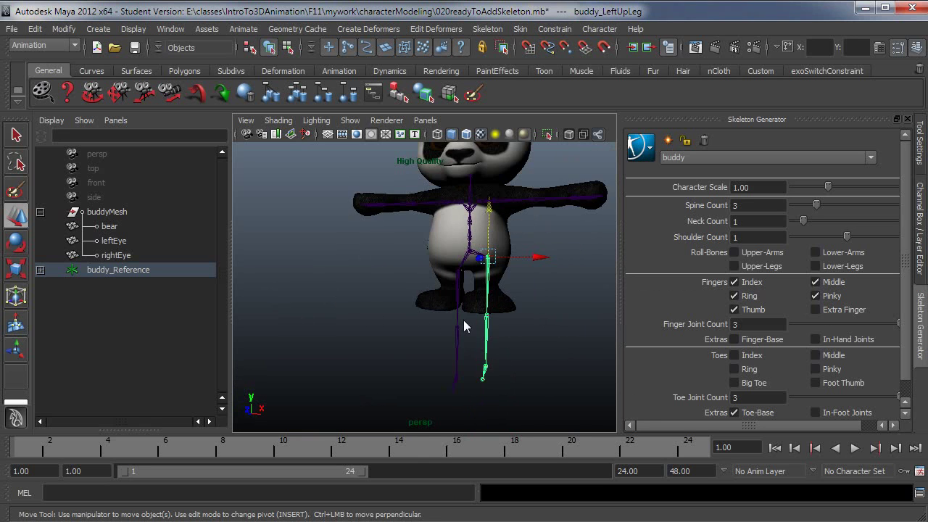
left_click_drag(463, 321, 468, 313, "alt")
middle_click_drag(468, 314, 471, 331, "alt")
left_click_drag(472, 330, 248, 419, "alt")
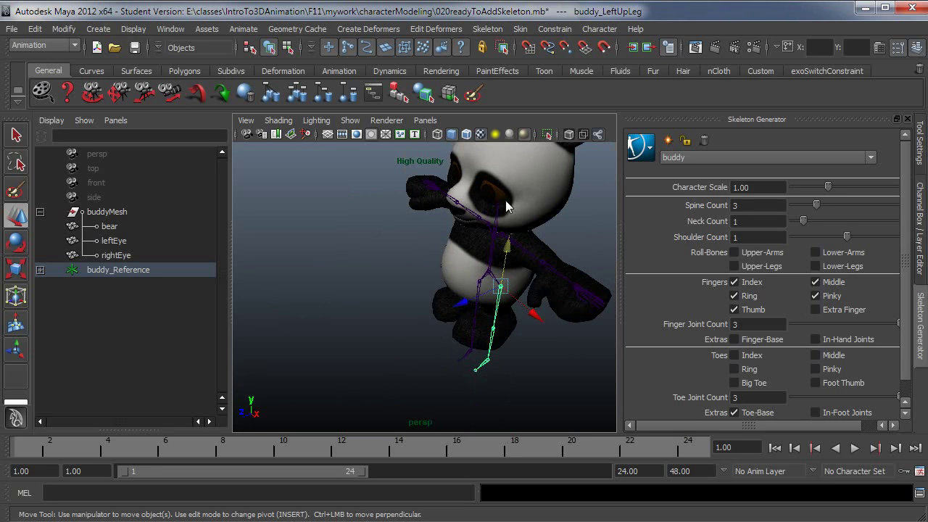
left_click_drag(412, 367, 358, 186, "alt")
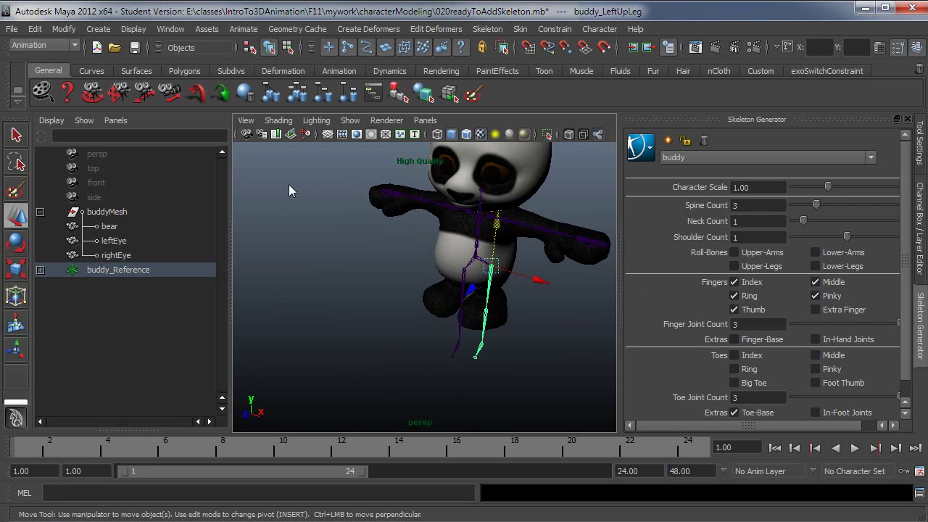
left_click_drag(552, 296, 353, 348, "alt")
right_click_drag(354, 348, 444, 374, "alt")
middle_click_drag(444, 374, 443, 357, "alt")
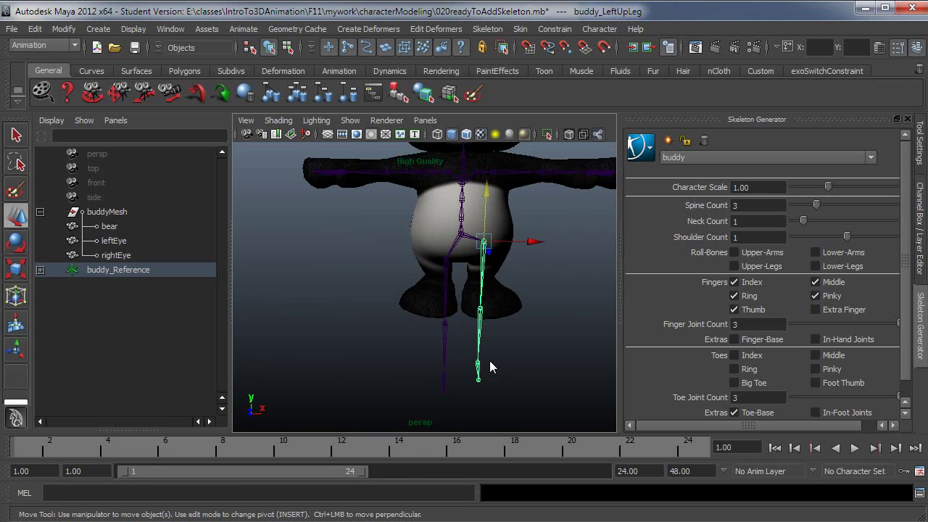
left_click_drag(490, 366, 455, 304, "alt")
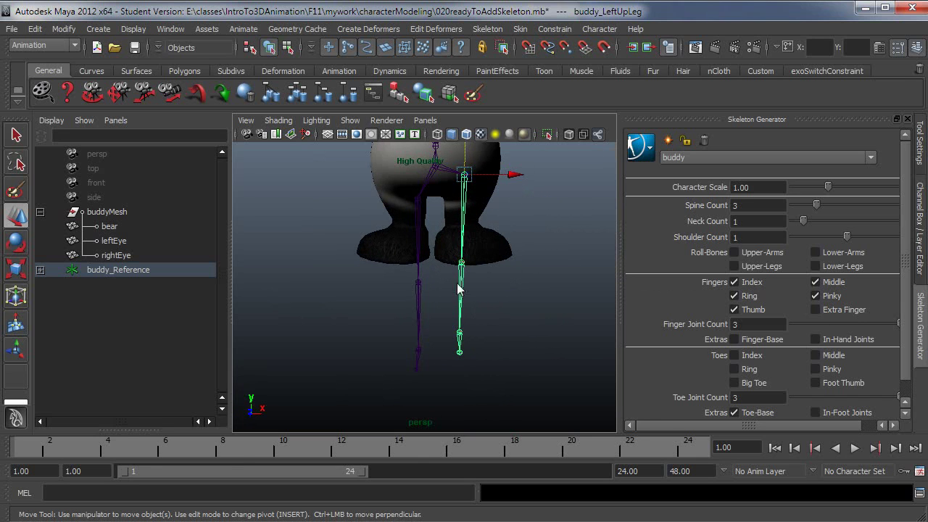
Move the LeftLeg joint up inside the panda's left leg at knee height
left_click(457, 284)
left_click_drag(512, 304, 406, 304, "alt")
key("space")
left_click_drag(406, 304, 447, 305)
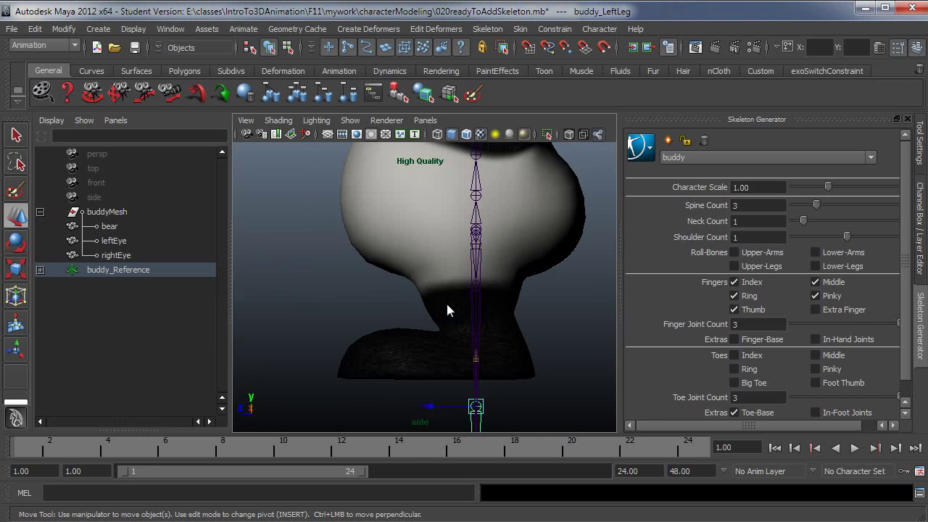
right_click_drag(480, 425, 472, 373, "alt")
left_click_drag(469, 373, 447, 311)
key("space")
right_click_drag(435, 337, 522, 365, "alt")
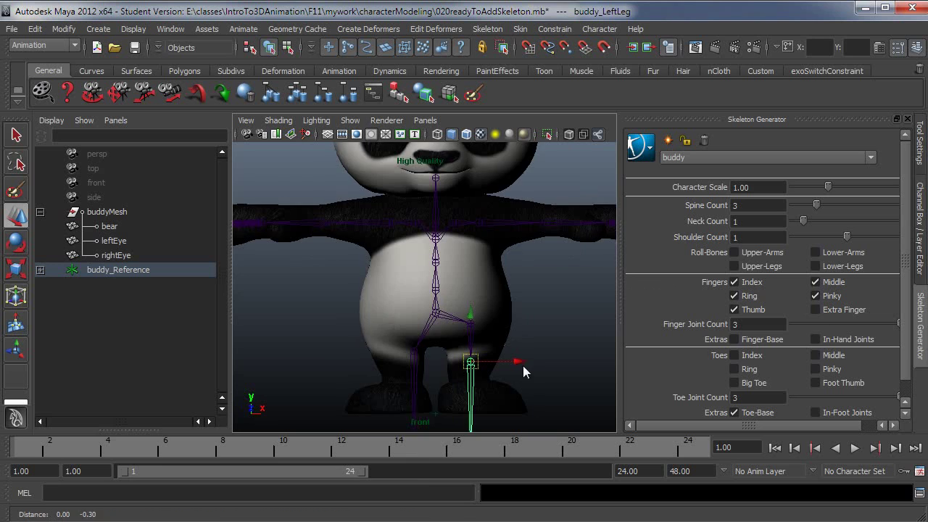
Display the panda untextured in smooth shading with Wireframe on Shaded enabled in the front view
middle_click_drag(523, 366, 509, 335, "alt")
key("5")
right_click_drag(366, 351, 424, 356, "alt")
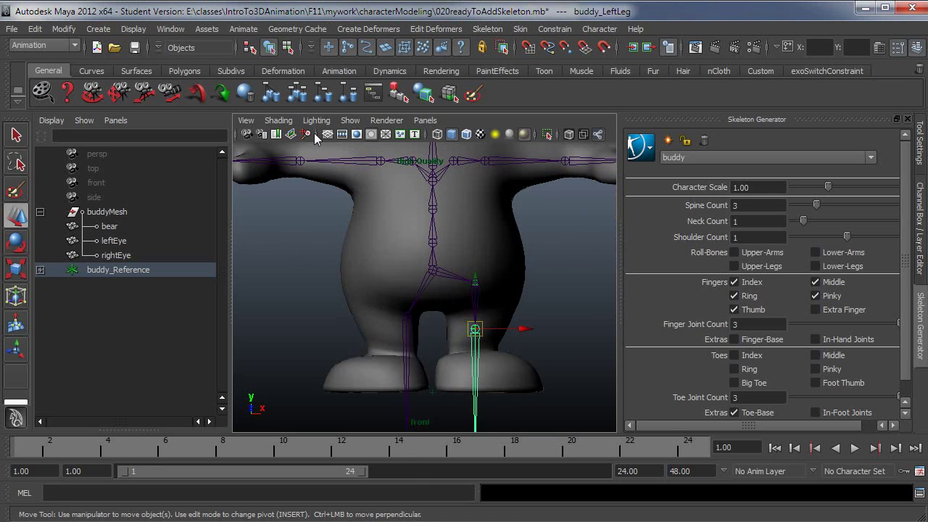
left_click(277, 120)
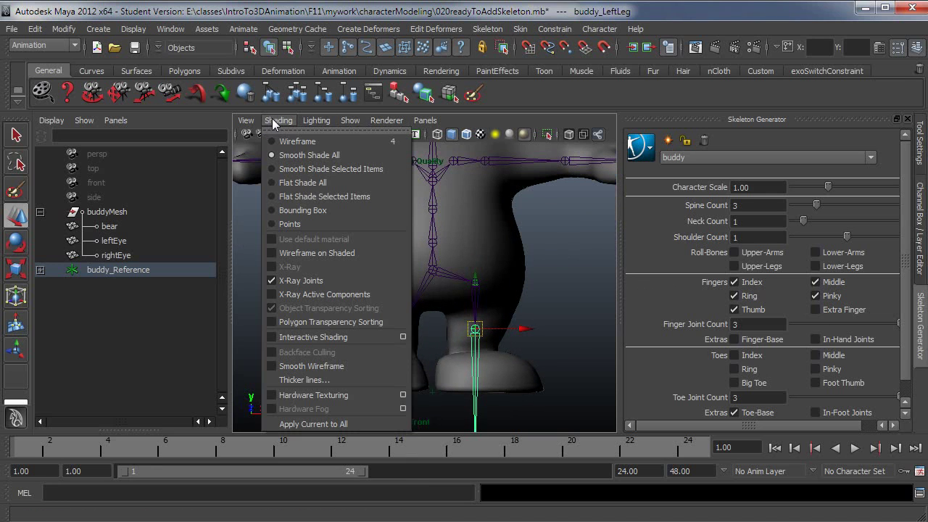
left_click(317, 253)
mouse_move(317, 250)
right_mouse_down("alt")
mouse_move(417, 382)
mouse_move(410, 346)
right_mouse_up("alt")
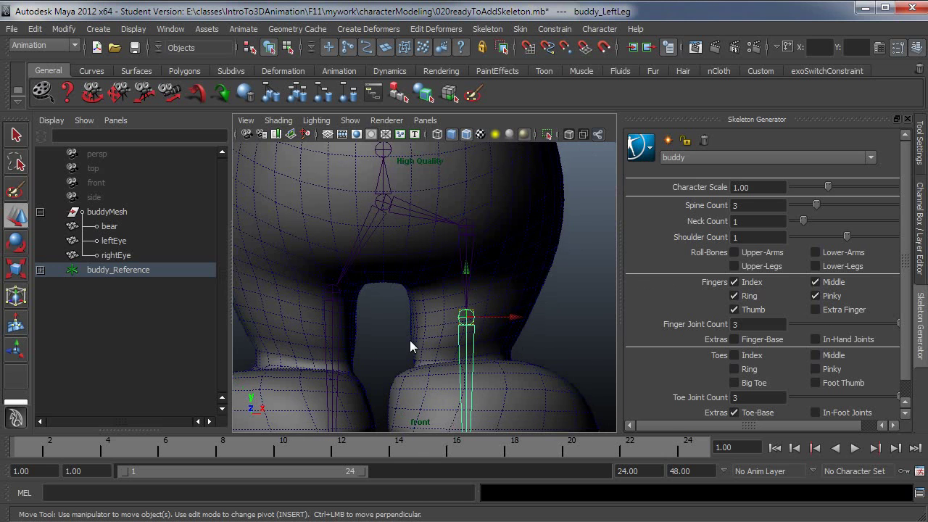
Fine-tune the LeftLeg joint's height to about 21.1 cm in Y
left_click(470, 305)
key("ctrl+z")
left_click(472, 311)
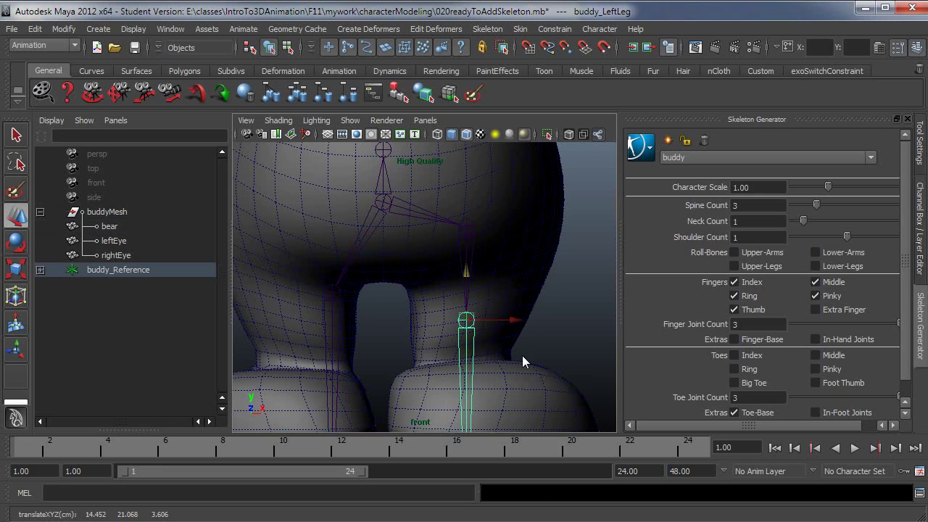
Move the LeftFoot joint up into the panda's left ankle
right_click_drag(575, 352, 490, 352, "alt")
key("space")
left_click_drag(495, 356, 508, 304)
left_click_drag(550, 340, 516, 330, "alt")
left_click(519, 331)
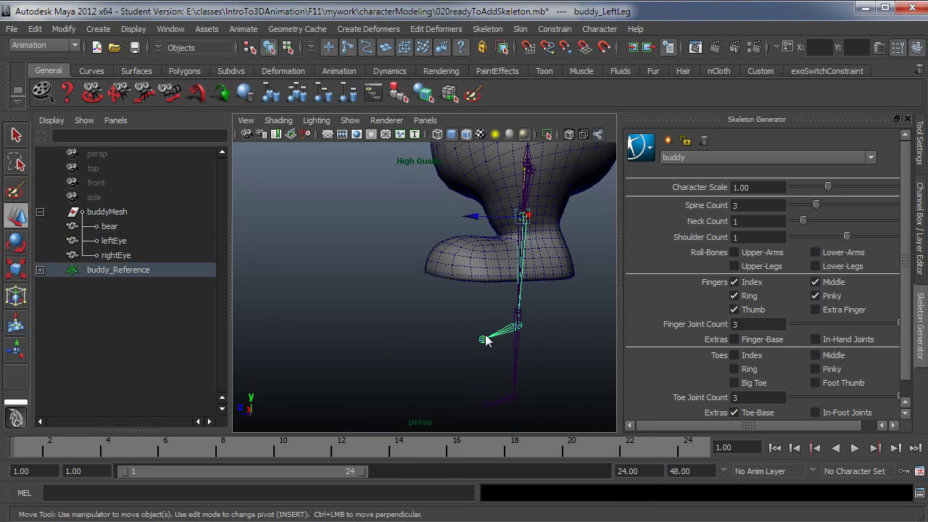
key("f")
key("space")
left_click_drag(536, 350, 577, 346)
key("w")
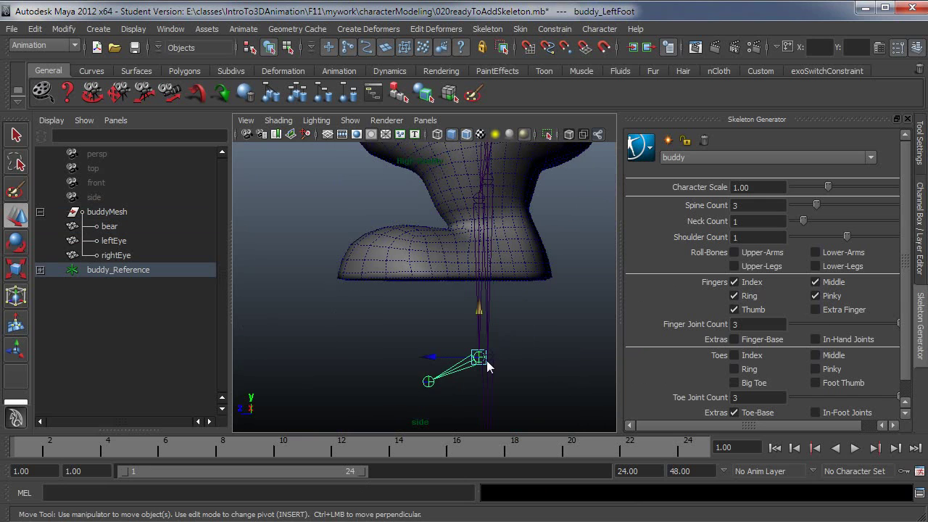
left_click_drag(486, 361, 484, 231)
right_click_drag(509, 272, 529, 278, "alt")
middle_click_drag(529, 278, 493, 395, "alt")
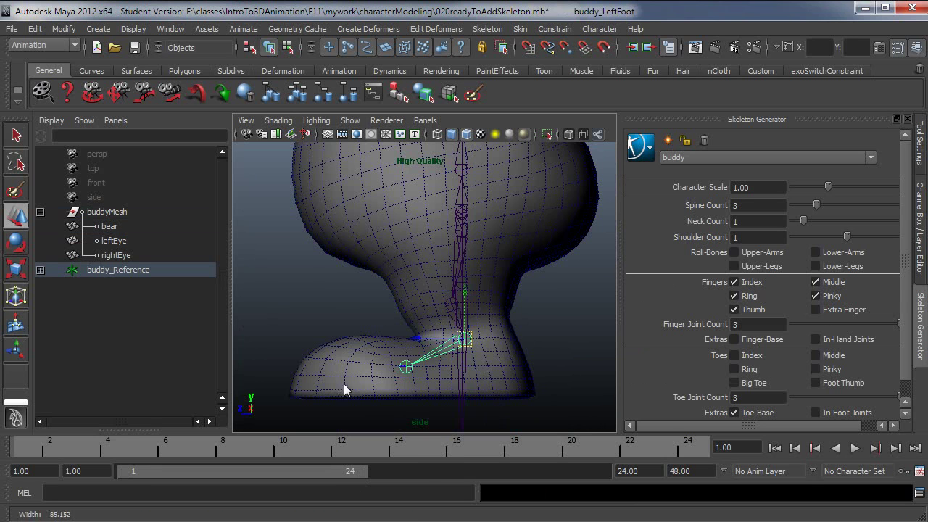
Raise the LeftLeg joint slightly in the side view, keeping its child foot joints in place
right_click_drag(344, 389, 523, 416, "alt")
middle_click_drag(517, 405, 512, 385, "alt")
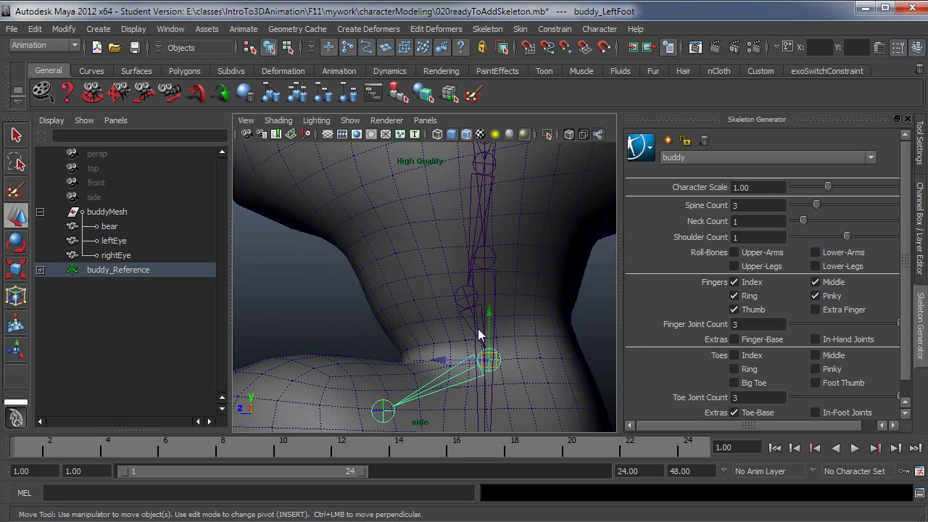
right_click_drag(518, 344, 458, 339, "alt")
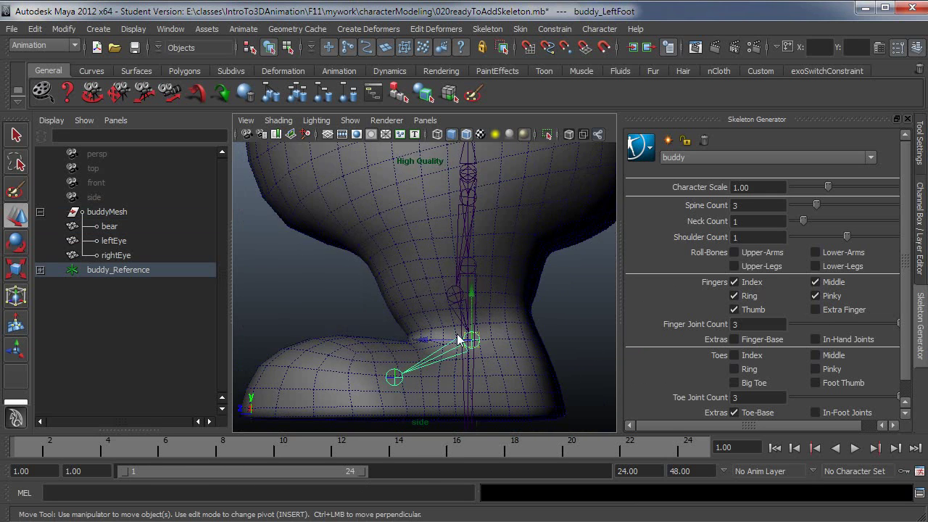
left_click(455, 294)
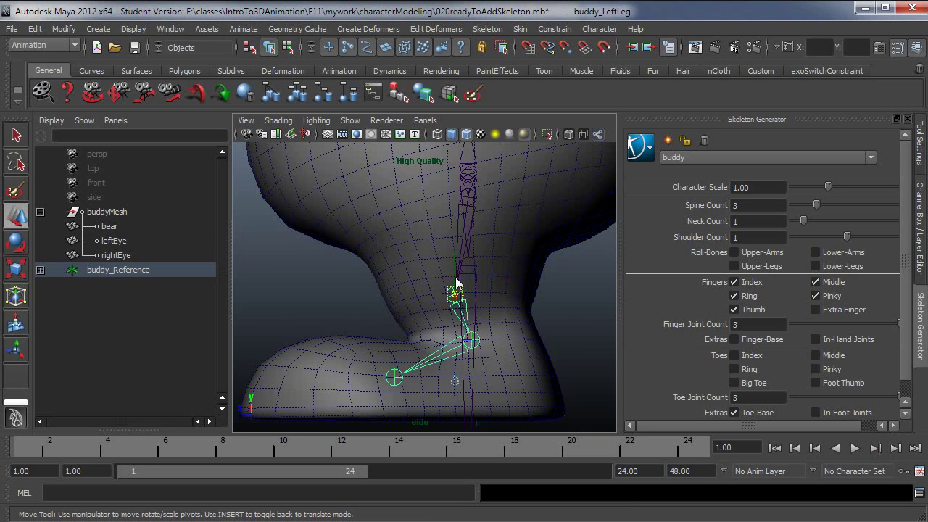
left_click_drag(456, 283, 452, 272)
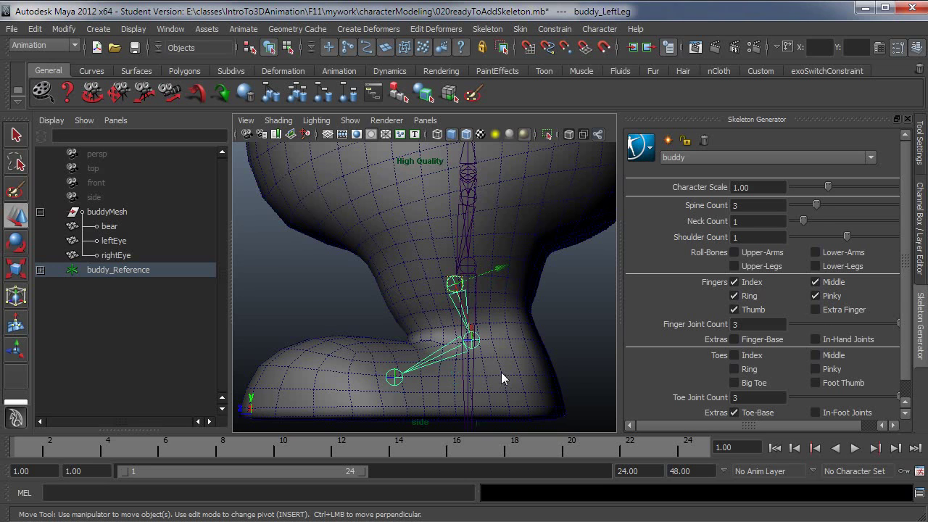
Move the LeftToeBase joint forward in the foot to about 16.5 cm in Z
left_click(394, 378)
left_click_drag(372, 378, 356, 379)
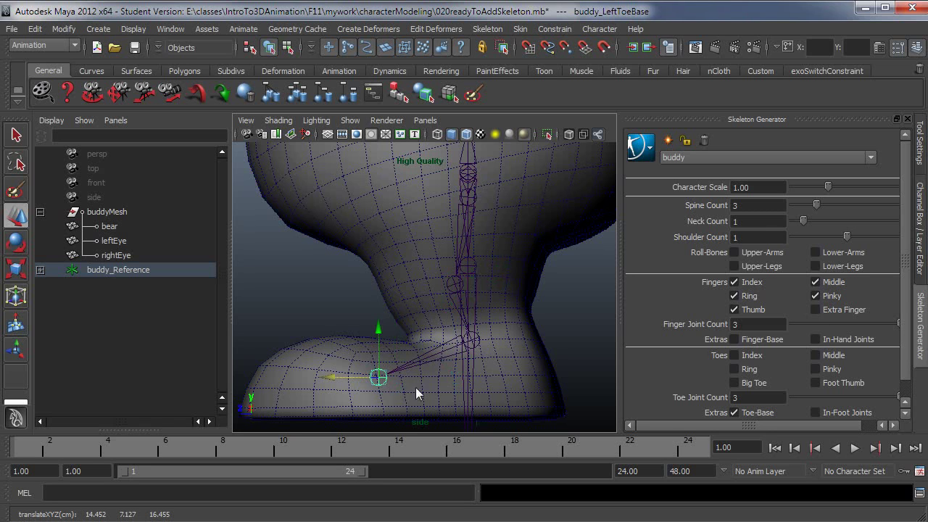
scroll(478, 400, "down", 2)
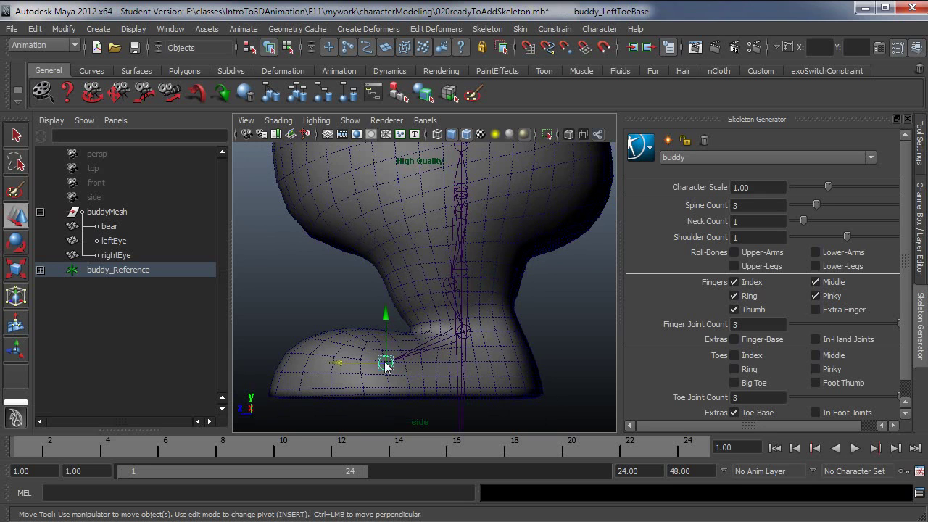
Shift the LeftLeg joint back to about 2.5 cm in Z, keeping its child joints in place
key("space")
left_click_drag(427, 377, 427, 329)
left_click_drag(448, 363, 426, 388, "alt")
right_click_drag(427, 387, 523, 392, "alt")
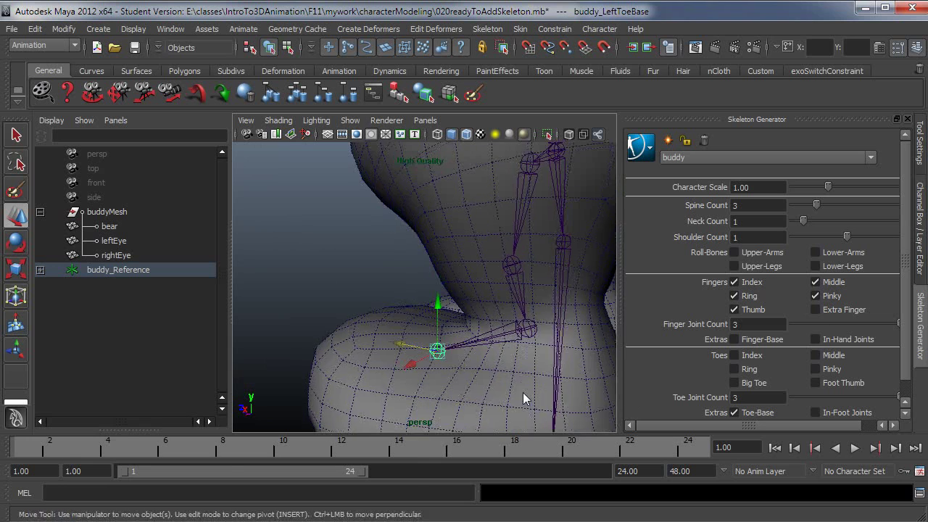
middle_click_drag(523, 392, 545, 390, "alt")
right_click_drag(546, 391, 505, 303, "alt")
left_click(510, 266)
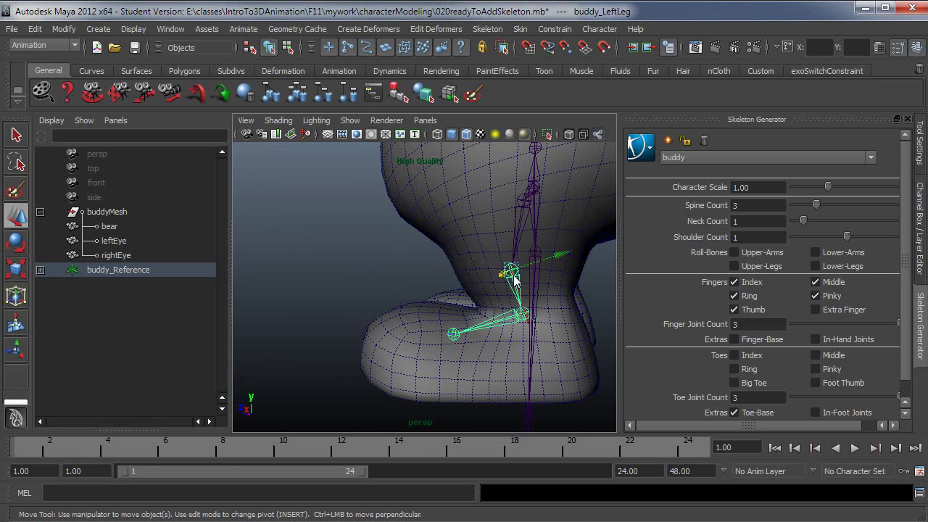
key("Insert")
left_click_drag(493, 268, 497, 270)
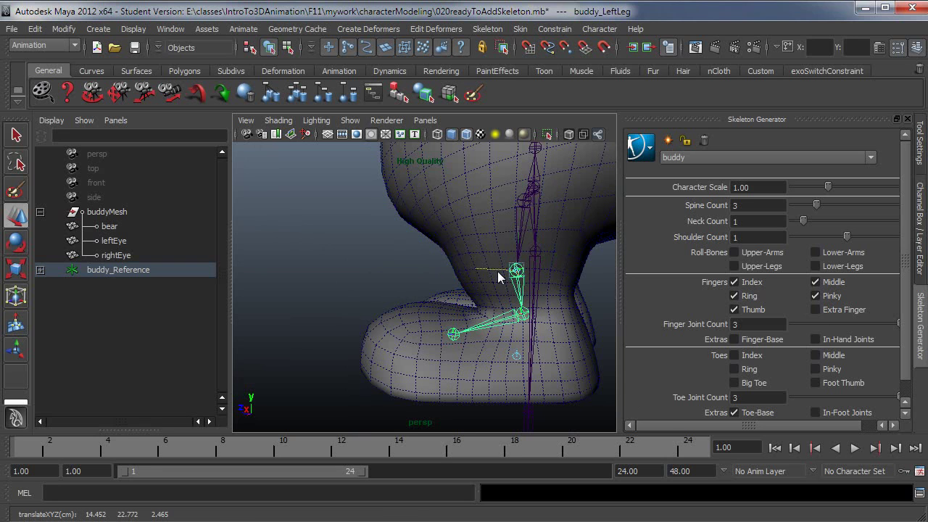
key("Insert")
Examine how the left leg, spine and shoulder joints sit inside the panda's body in the perspective view
left_click_drag(523, 297, 475, 359, "alt")
right_click_drag(454, 412, 501, 389, "alt")
left_click_drag(505, 392, 474, 314, "alt")
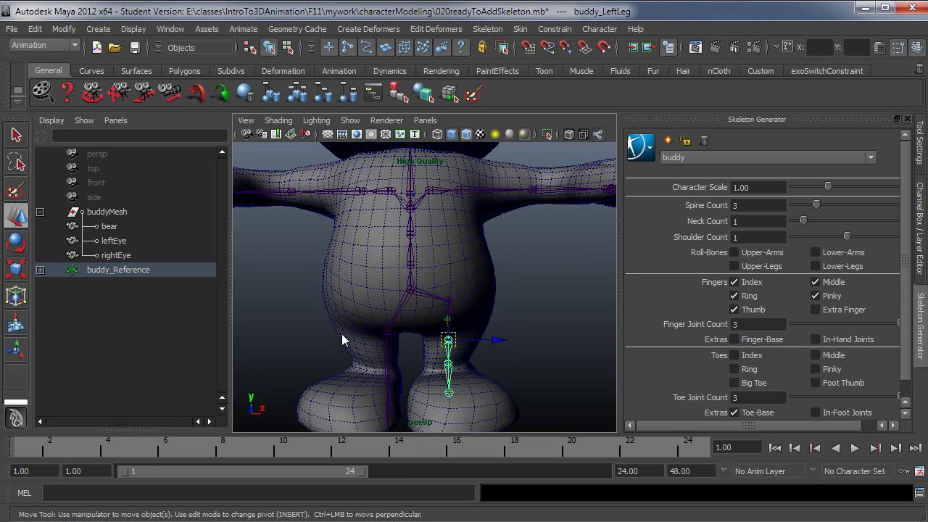
scroll(364, 336, "down", 5)
middle_click_drag(439, 344, 461, 369, "alt")
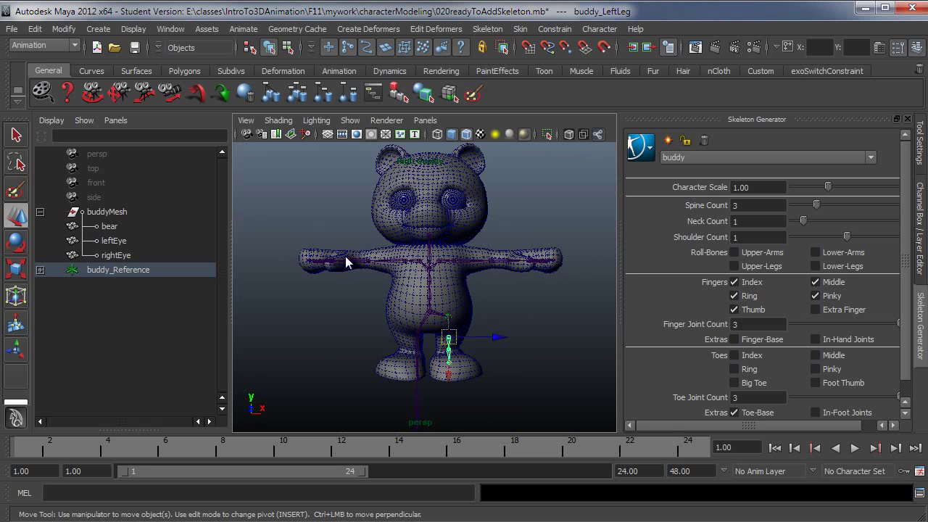
scroll(366, 317, "up", 3)
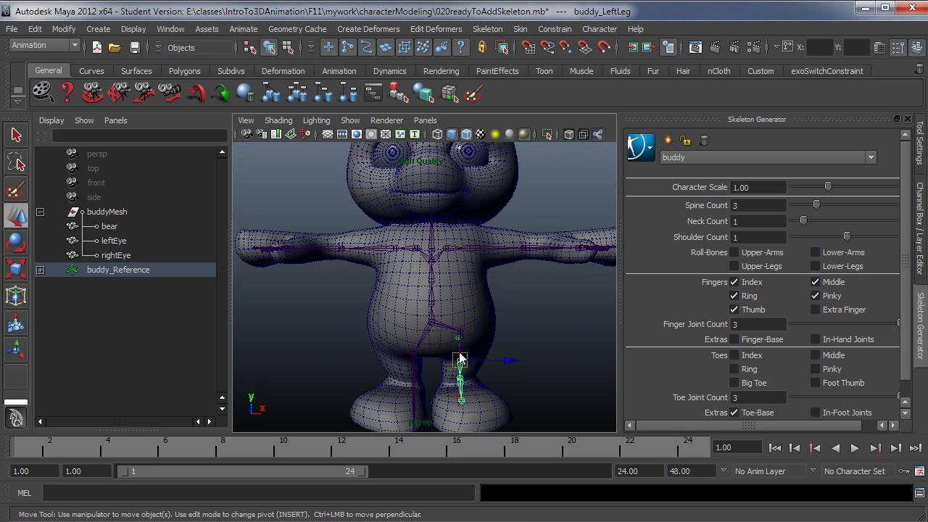
scroll(460, 355, "up", 3)
scroll(450, 368, "up", 3)
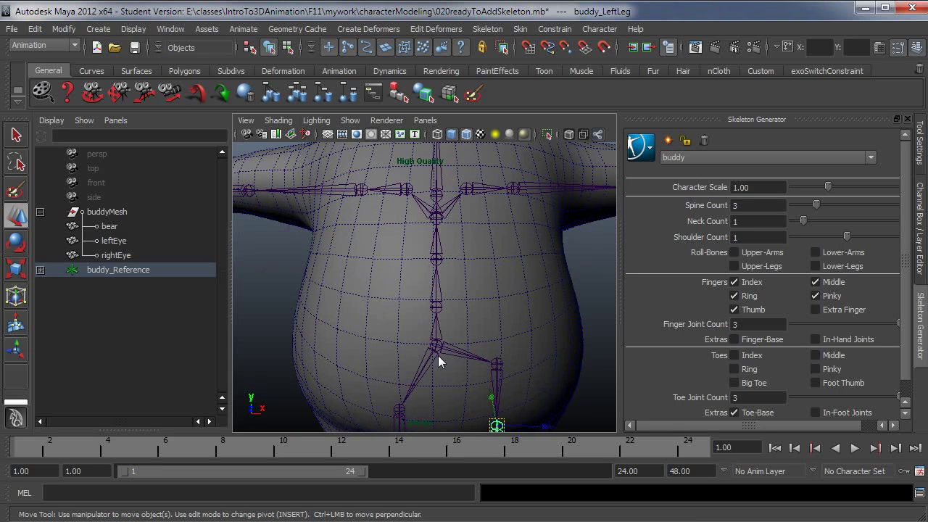
middle_click_drag(431, 239, 450, 337, "alt")
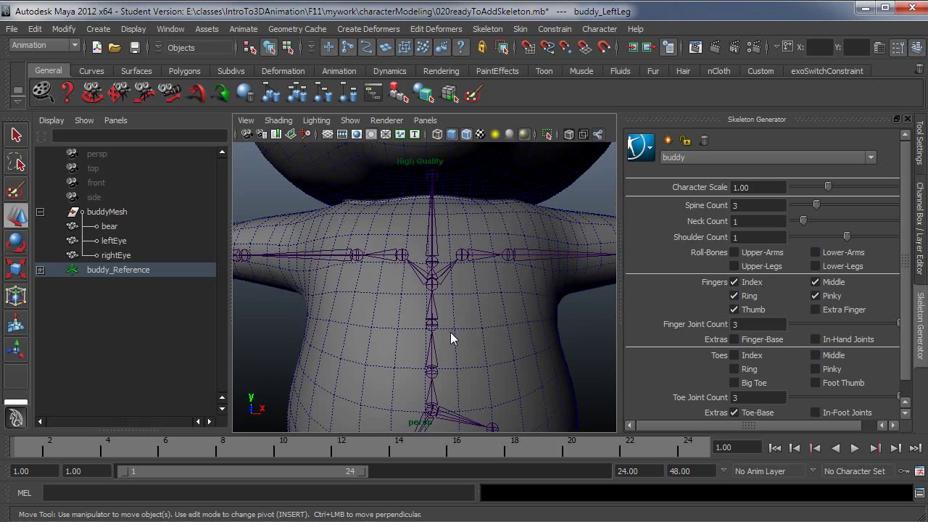
scroll(464, 328, "down", 4)
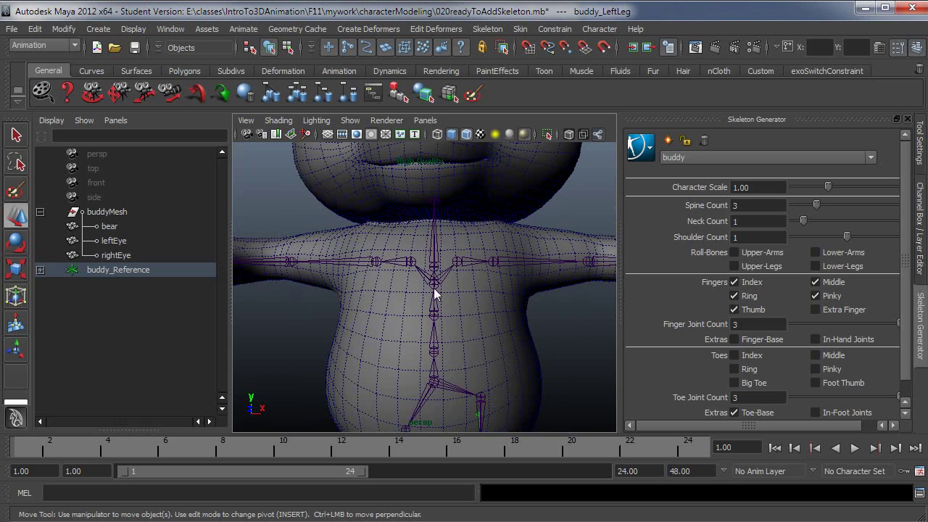
Set the skeleton's Neck Count to 0
key("space")
left_click_drag(466, 308, 468, 346)
middle_click_drag(471, 267, 474, 352, "alt")
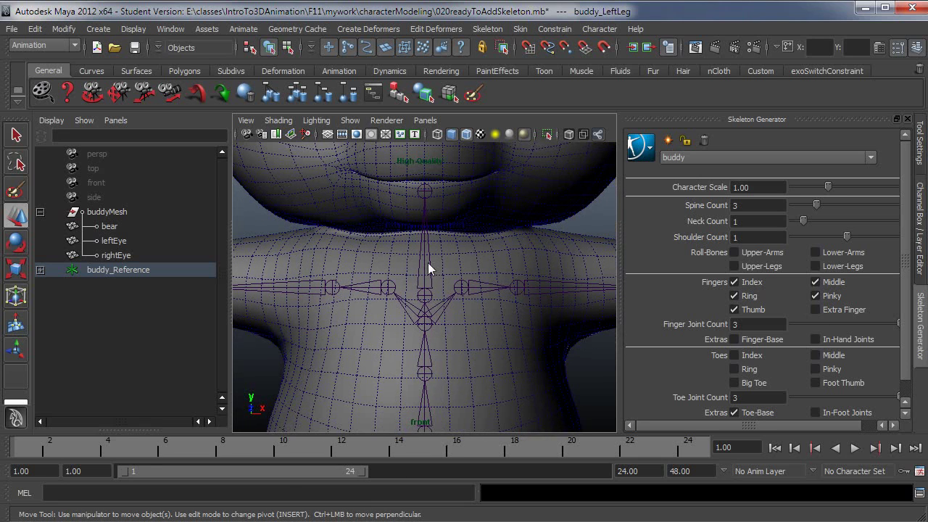
left_click(752, 222)
type("0")
key("Return")
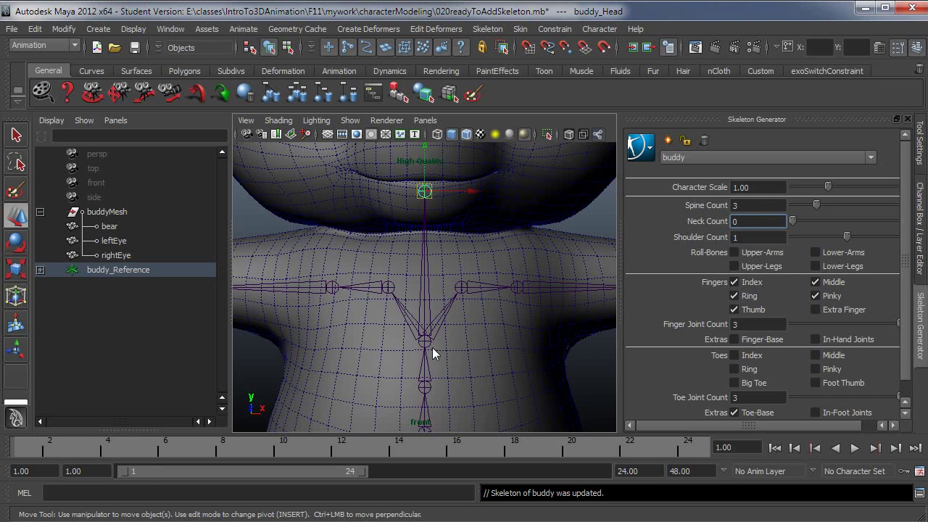
Try a Shoulder Count of 0 on the skeleton and restore it to 1
right_click_drag(465, 356, 439, 366, "alt")
middle_click_drag(438, 365, 440, 335, "alt")
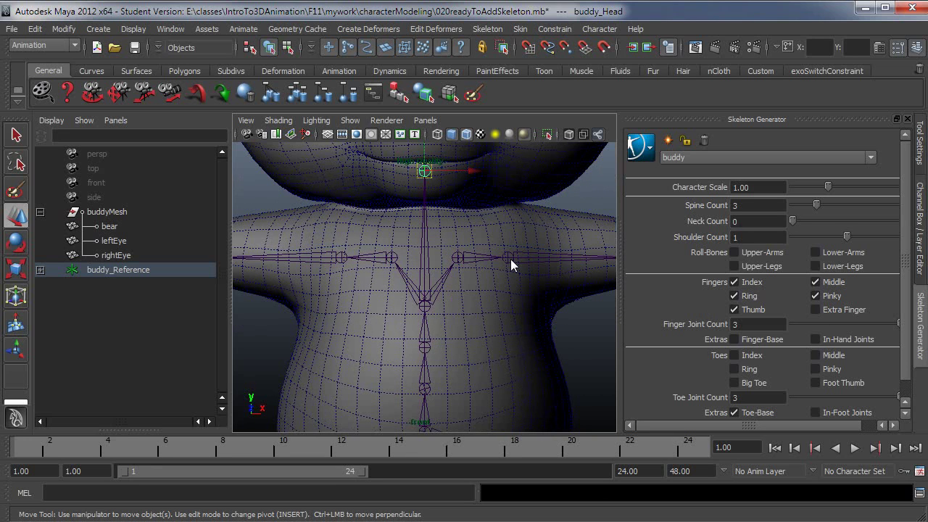
right_click_drag(410, 341, 352, 357, "alt")
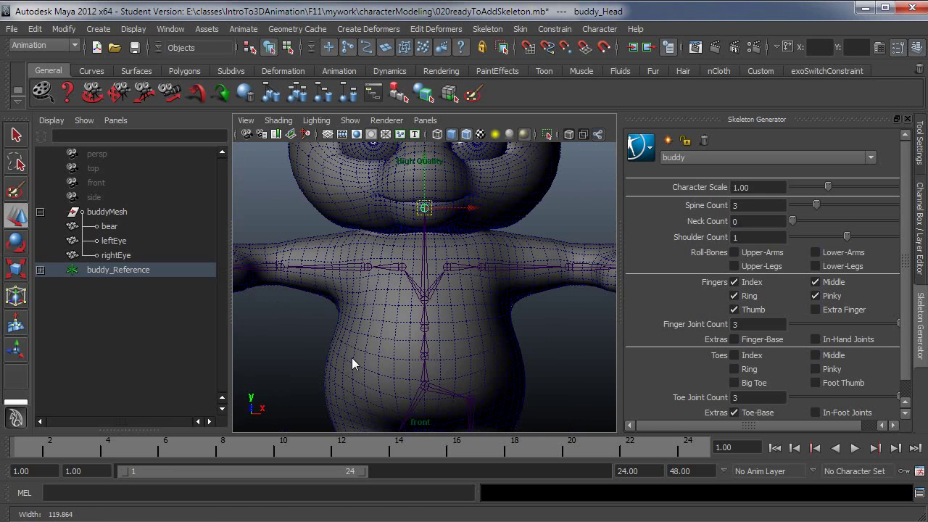
middle_click_drag(454, 401, 484, 354, "alt")
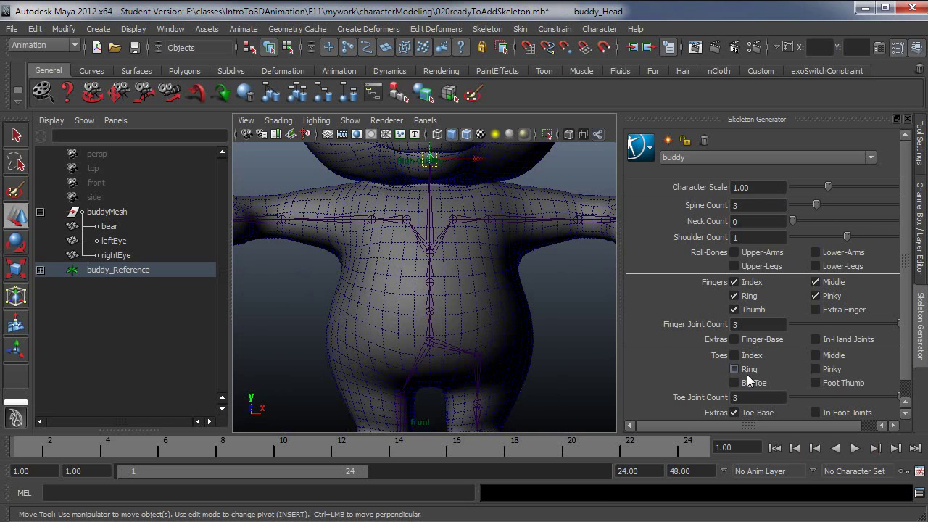
right_click_drag(313, 343, 406, 342, "alt")
left_click(746, 237)
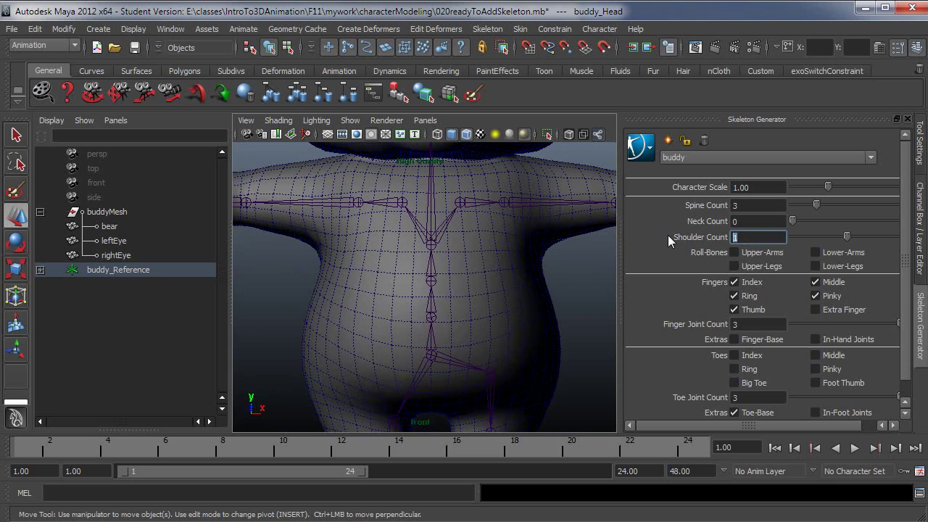
type("0")
key("Return")
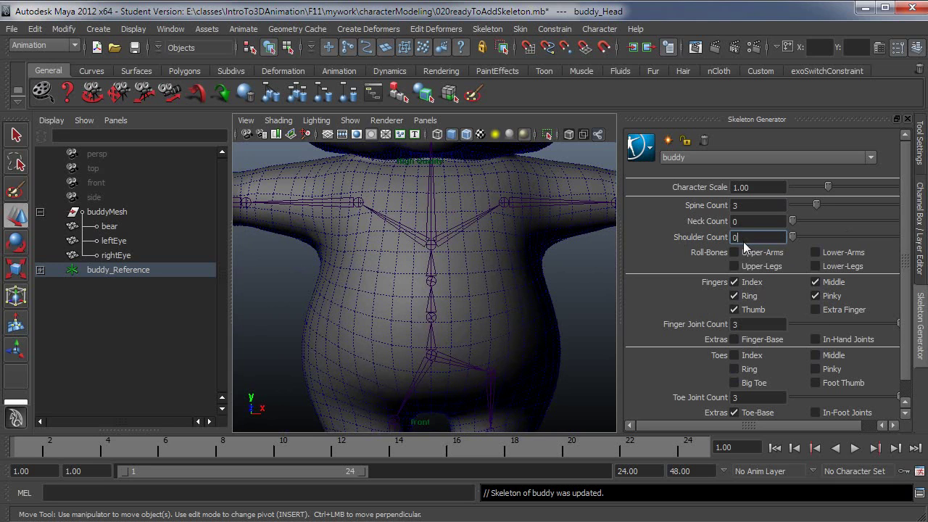
type("1")
key("Return")
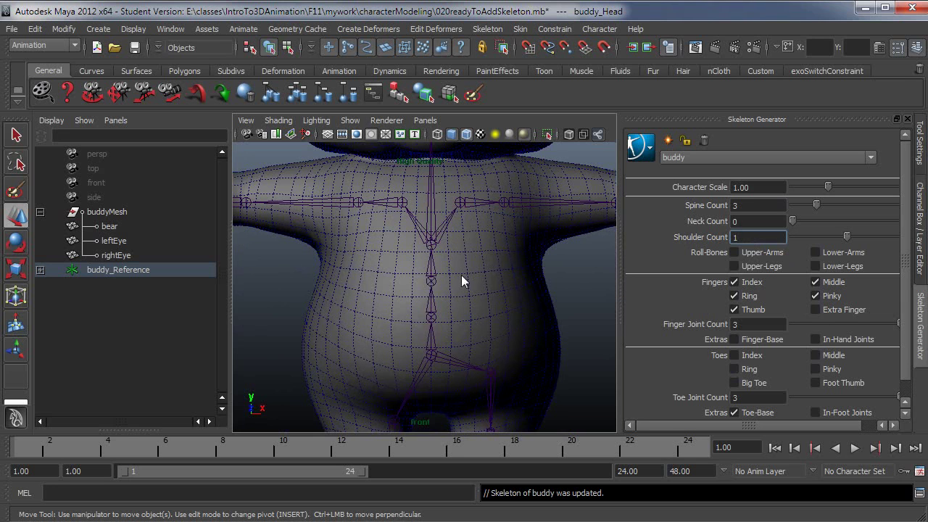
Lower the LeftShoulder joint to about 76.2 cm in Y, keeping its child joints in place
middle_click_drag(474, 273, 464, 316, "alt")
right_click_drag(395, 319, 477, 258, "alt")
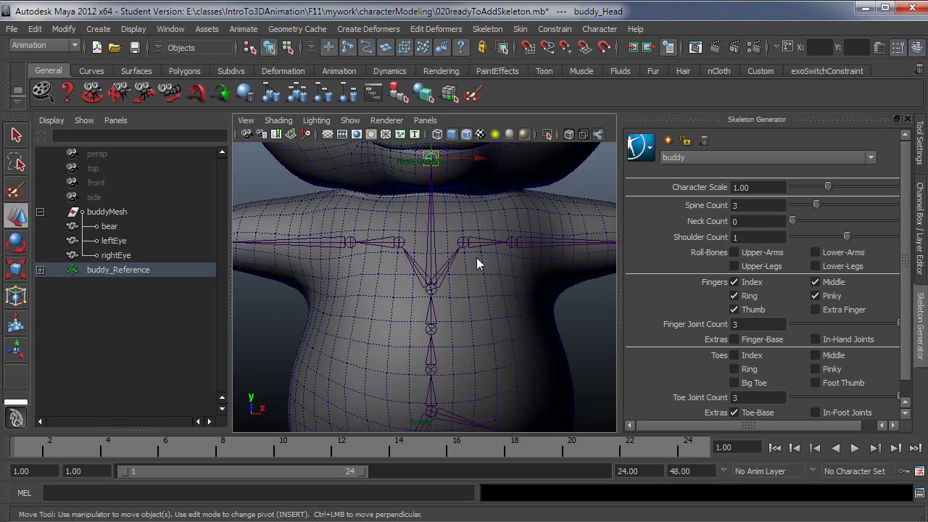
mouse_move(474, 354)
middle_mouse_down("alt")
mouse_move(477, 324)
mouse_move(471, 350)
middle_mouse_up("alt")
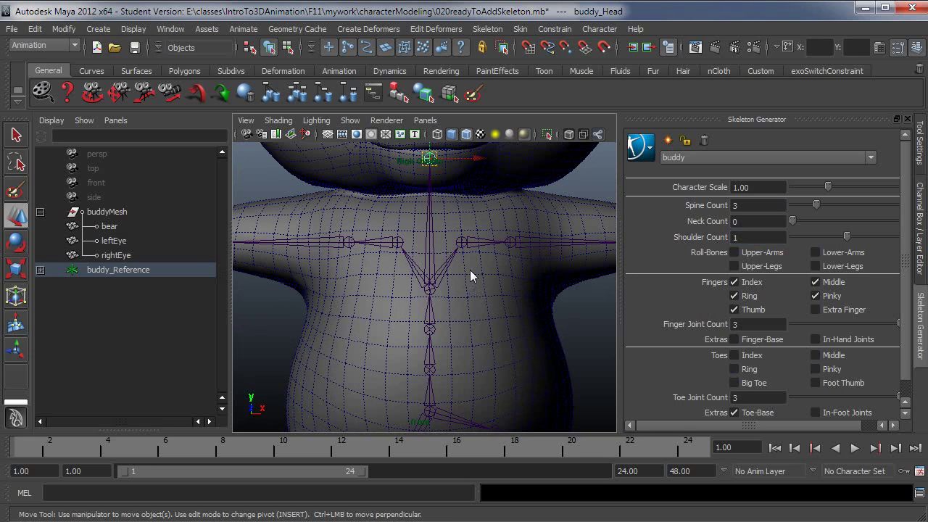
left_click(463, 245)
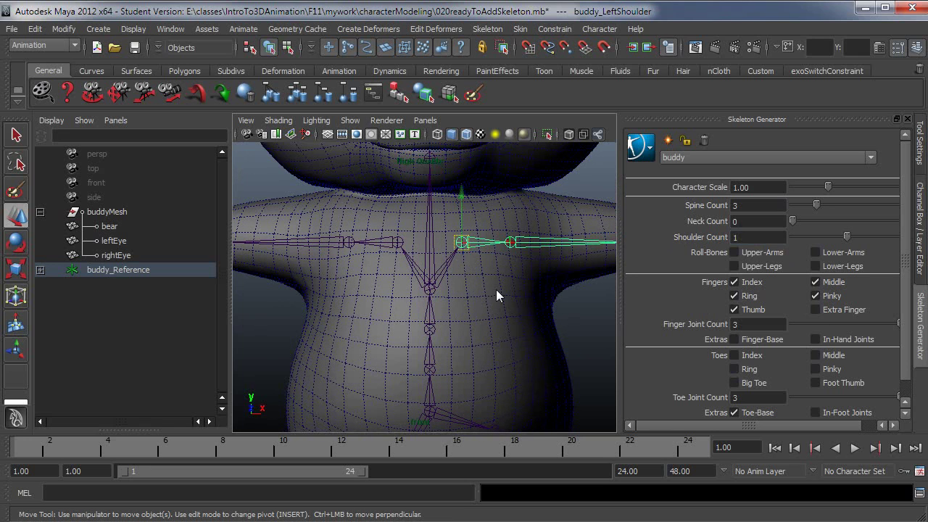
middle_click_drag(496, 289, 402, 292, "alt")
right_click_drag(402, 293, 445, 260, "alt")
middle_click_drag(377, 267, 397, 266, "alt")
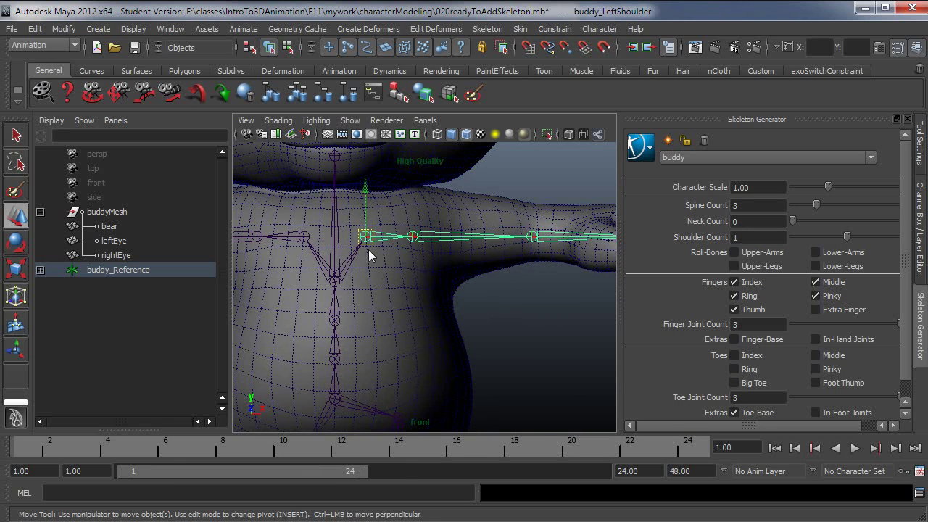
right_click_drag(368, 249, 394, 257, "alt")
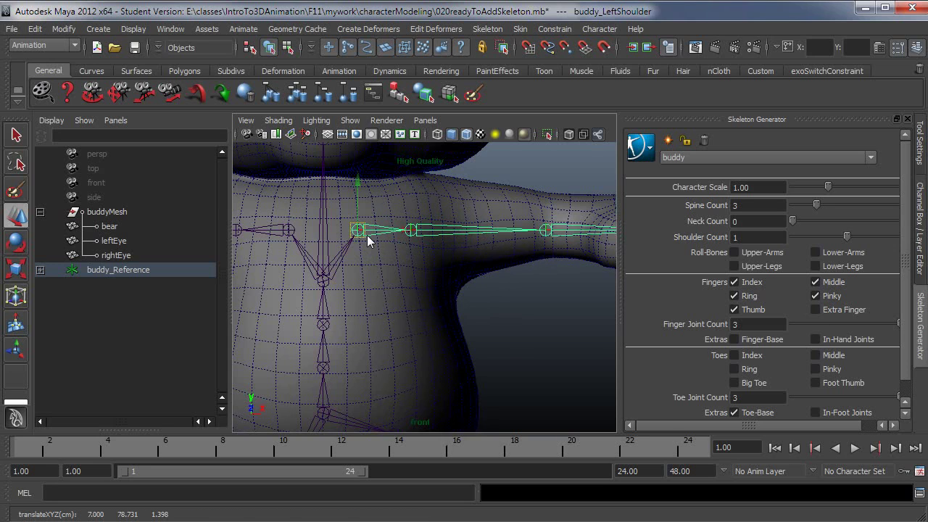
key("Insert")
left_click_drag(360, 214, 360, 227)
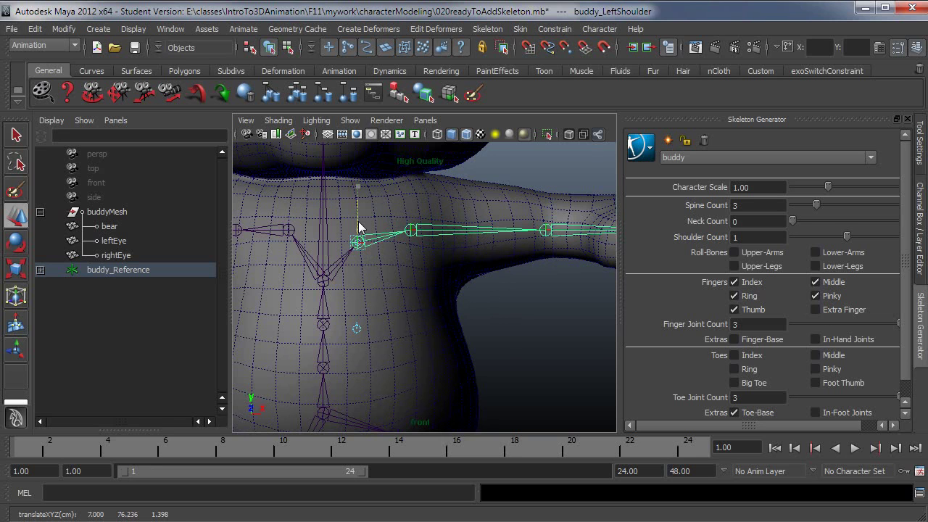
key("Insert")
Examine the LeftShoulder joint's rotation pivot and how the shoulder and upper arm joints sit inside the mesh
right_click_drag(361, 281, 444, 307, "alt")
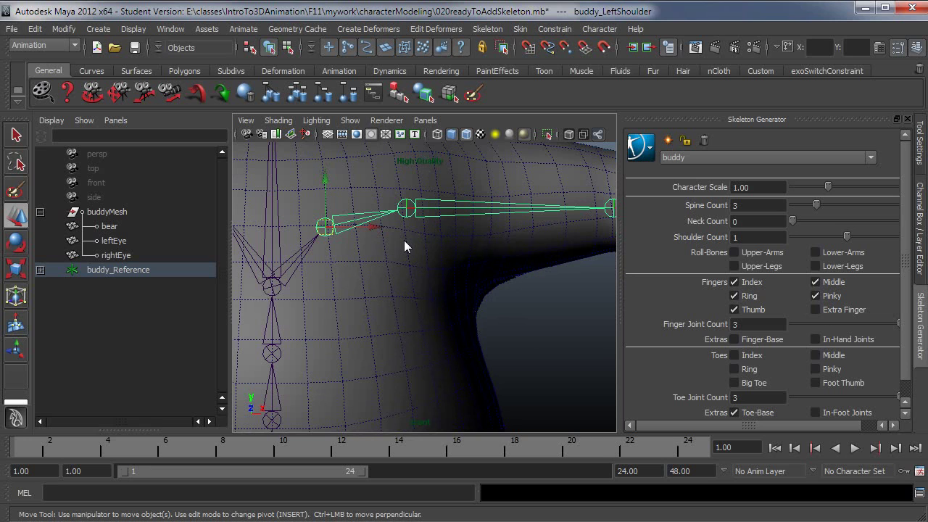
key("e")
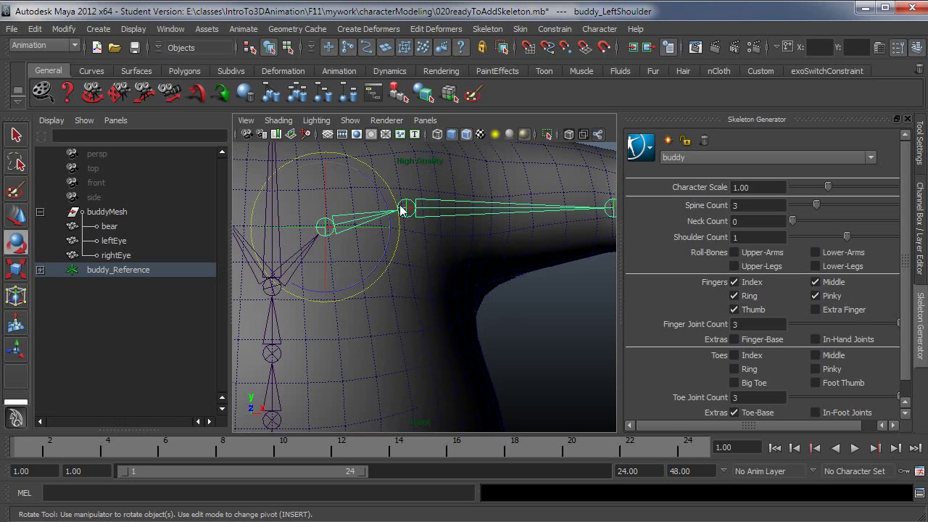
right_click_drag(434, 239, 404, 245, "alt")
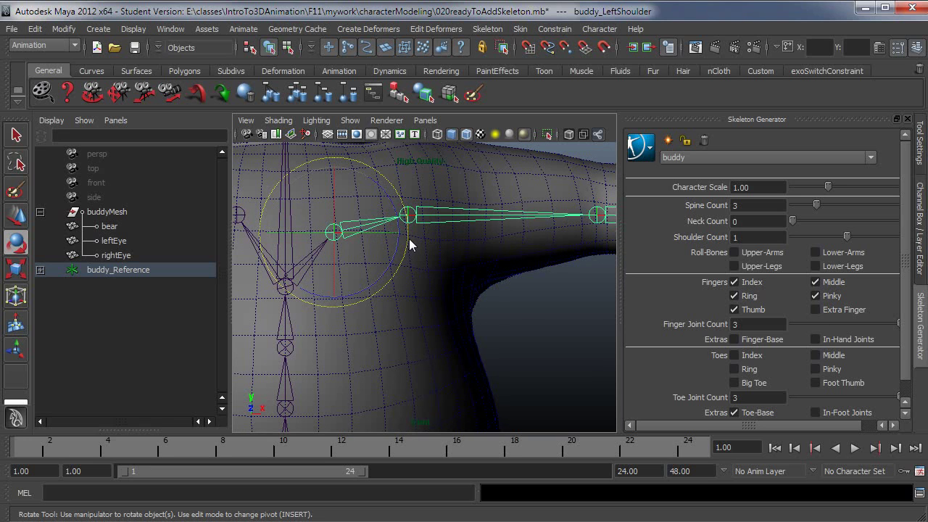
scroll(453, 236, "down", 3)
scroll(471, 237, "up", 2)
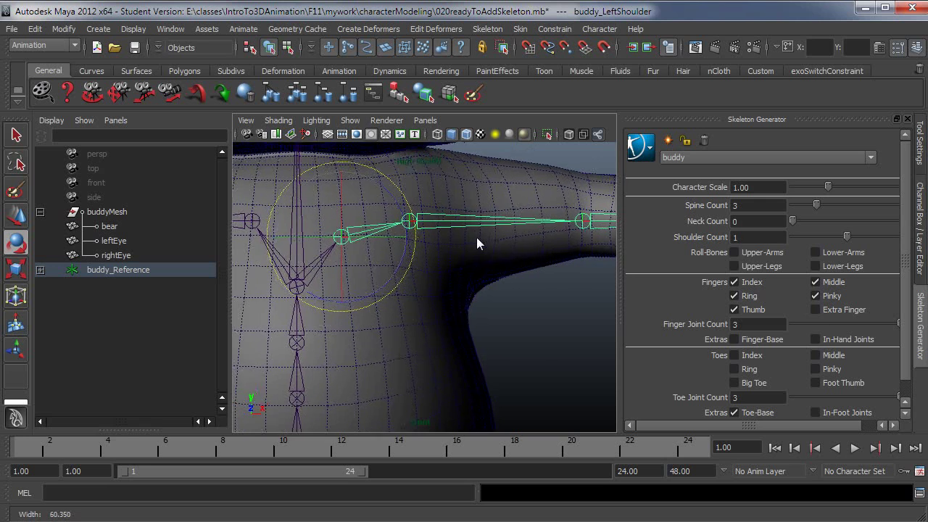
right_click_drag(476, 237, 489, 238, "alt")
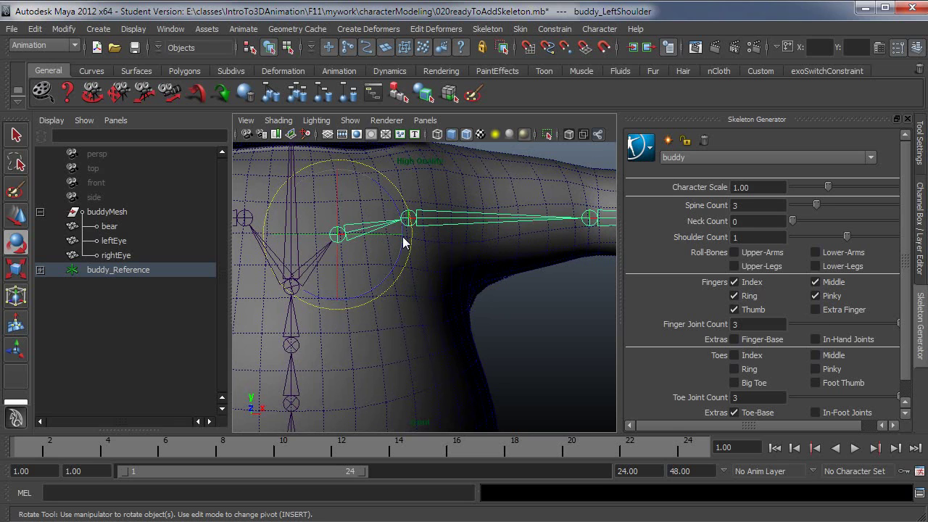
left_click_drag(434, 241, 334, 280, "alt")
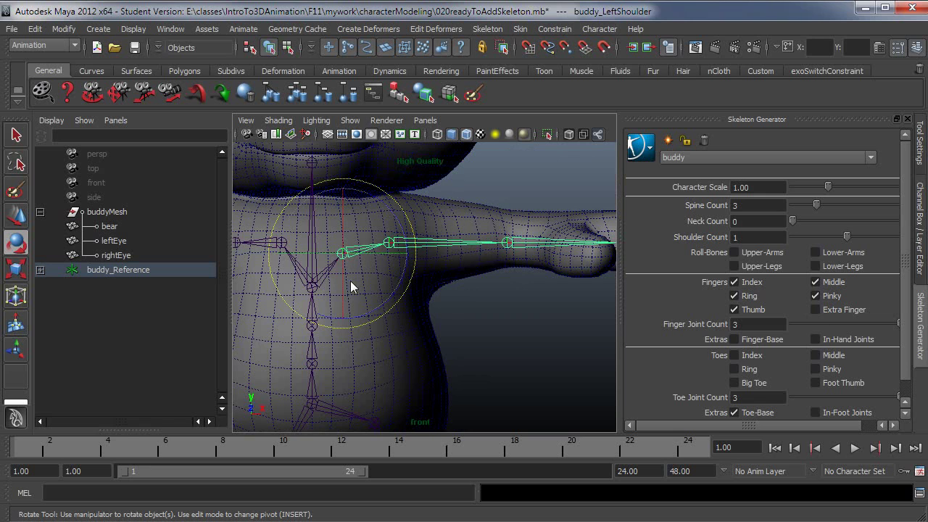
left_click_drag(462, 291, 425, 289, "alt")
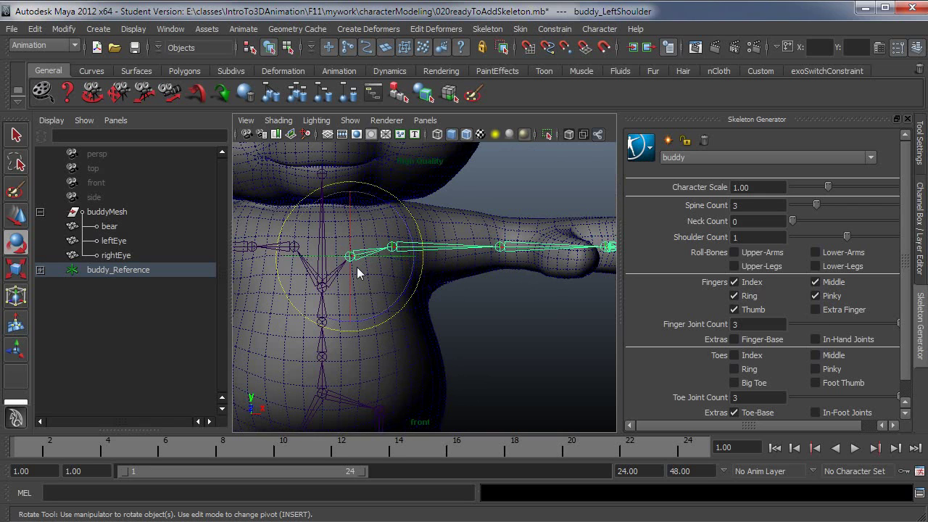
key("q")
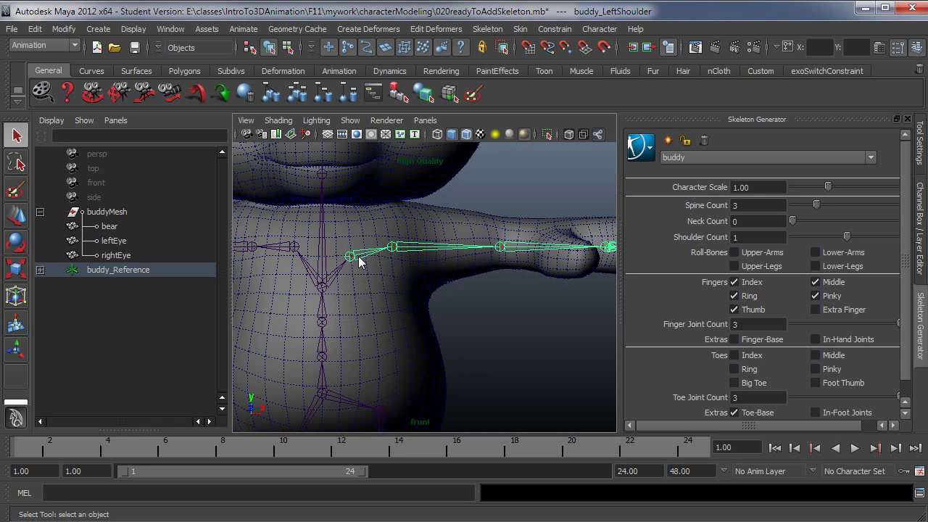
Move the LeftArm joint with its child joints outward to about 23.1 cm in X, near the armpit
right_click_drag(363, 302, 498, 298, "alt")
middle_click_drag(509, 287, 468, 287, "alt")
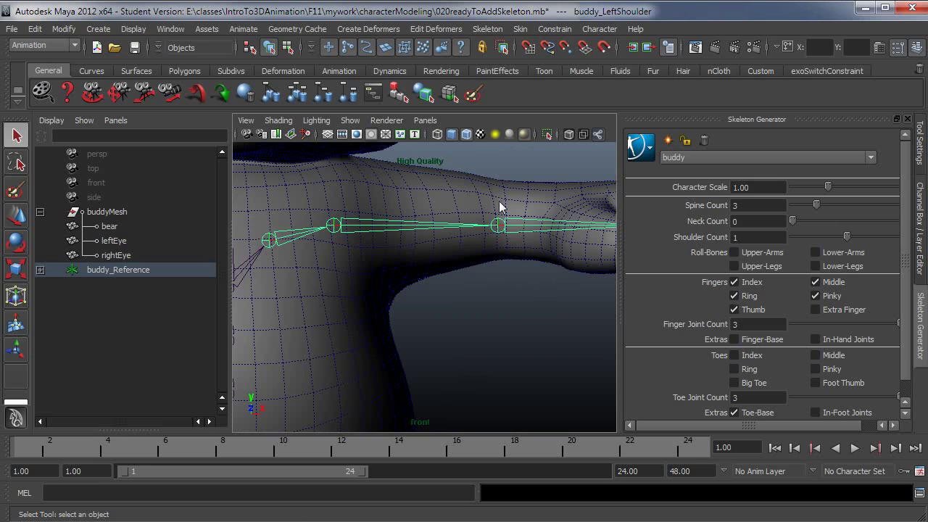
left_click(497, 227)
left_click(340, 239)
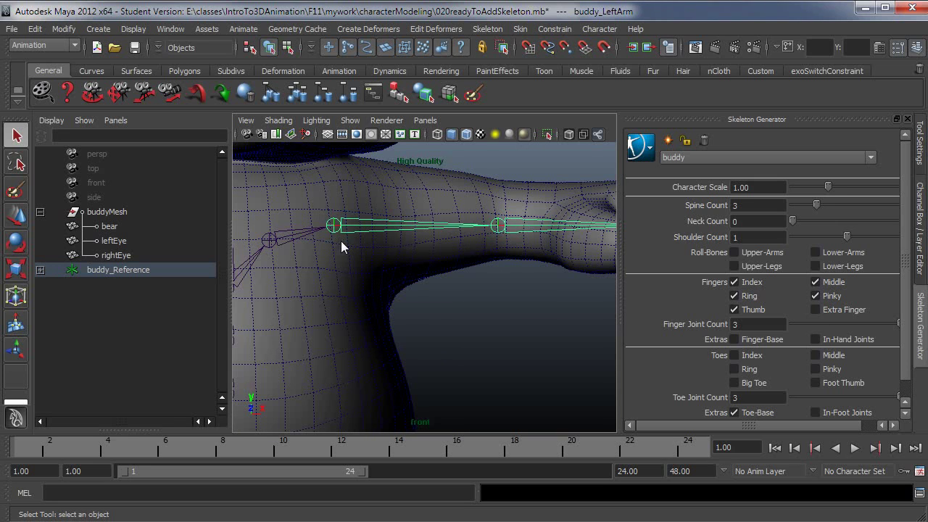
key("w")
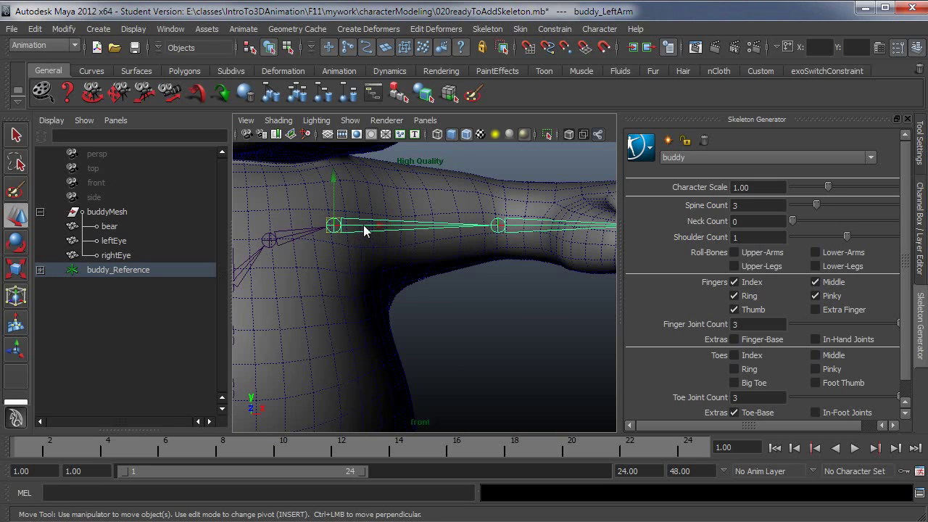
left_click_drag(363, 226, 373, 218)
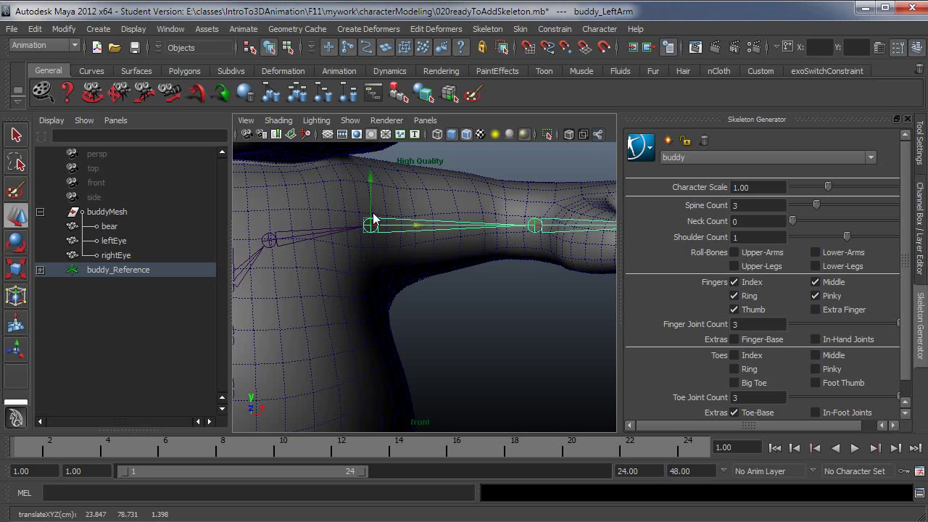
middle_click_drag(395, 233, 387, 208, "alt")
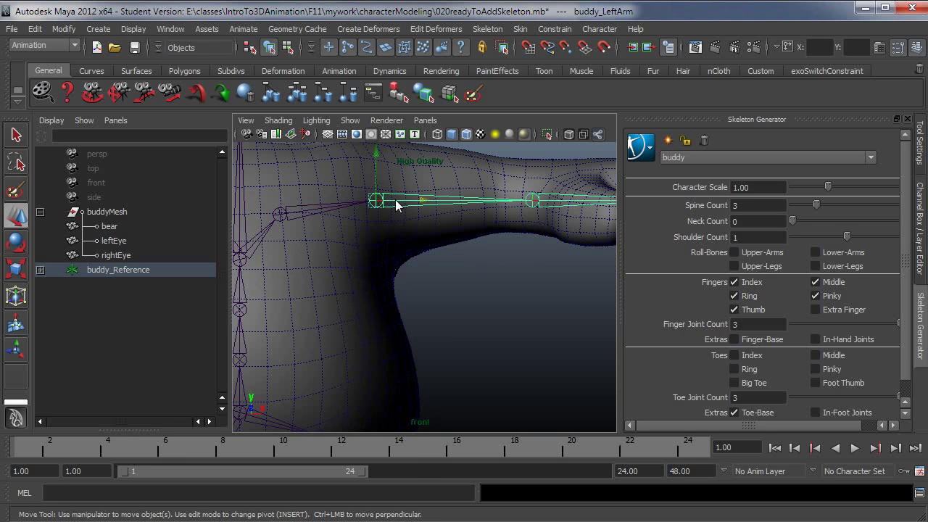
left_click_drag(395, 199, 390, 199)
Raise the LeftArm joint to about 80.2 cm in Y and shift it outward to about 24.8 cm in X
right_click_drag(450, 226, 388, 215, "alt")
middle_click_drag(389, 216, 398, 248, "alt")
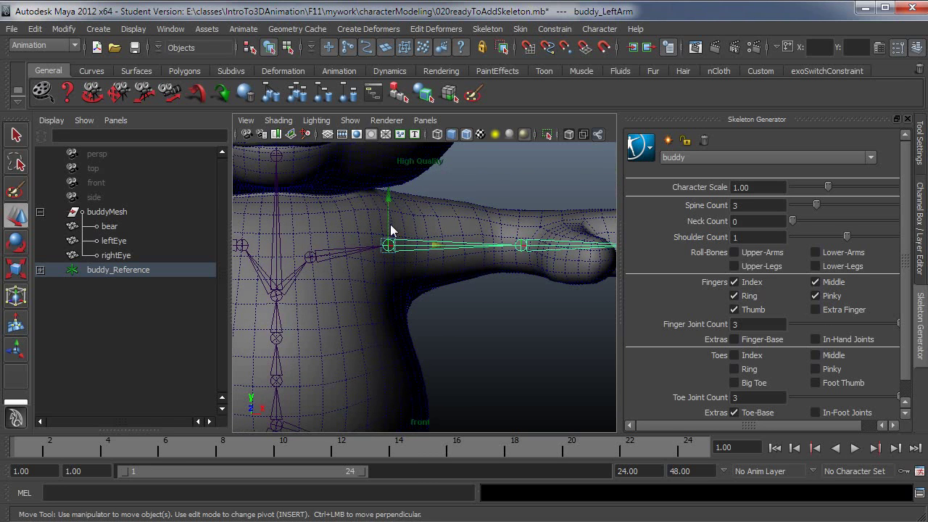
left_click_drag(391, 225, 387, 213)
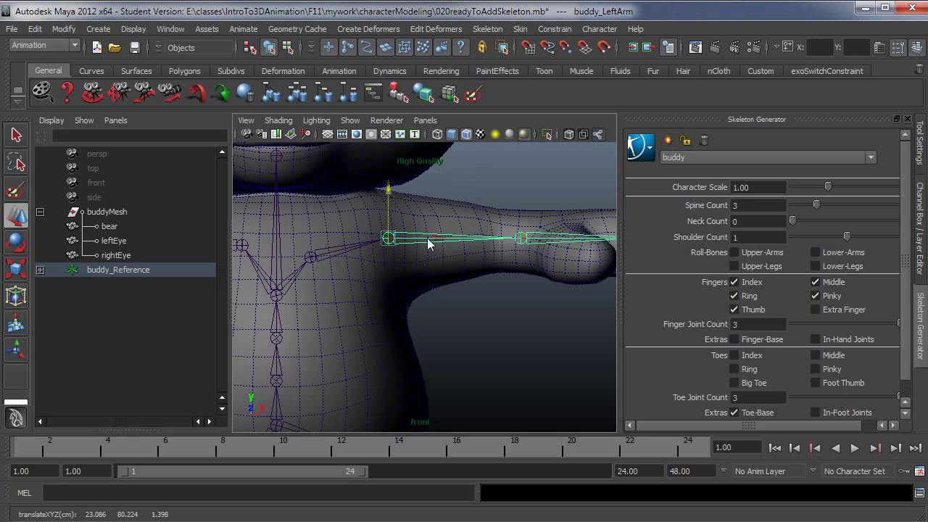
left_click_drag(423, 237, 424, 230)
scroll(423, 240, "up", 2)
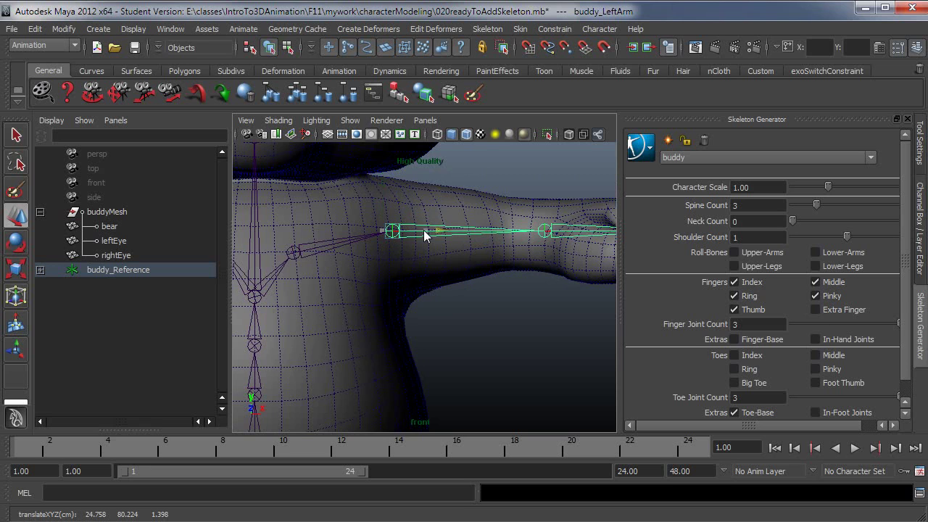
scroll(484, 294, "down", 1)
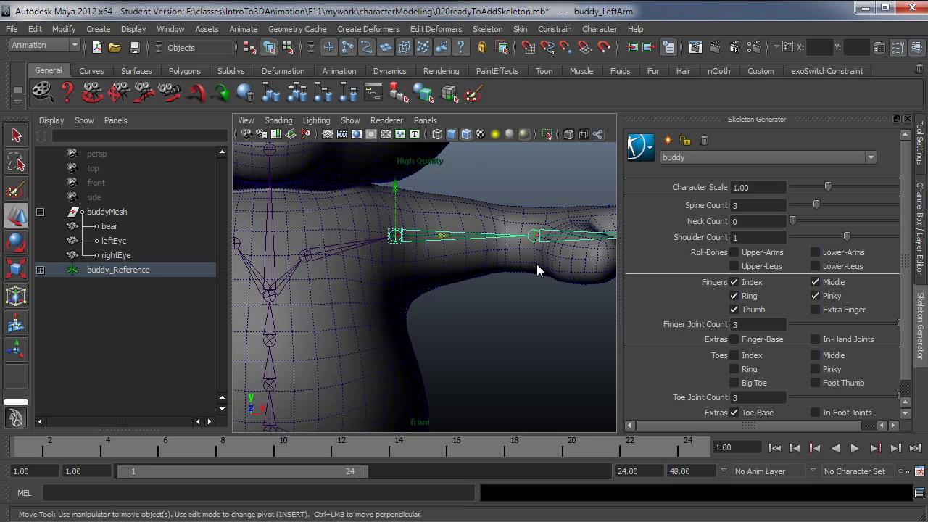
Move the LeftForeArm joint inward to about 44.5 cm in X and bring the LeftHand joint inward to the wrist
left_click(547, 241)
left_click_drag(566, 236, 527, 234)
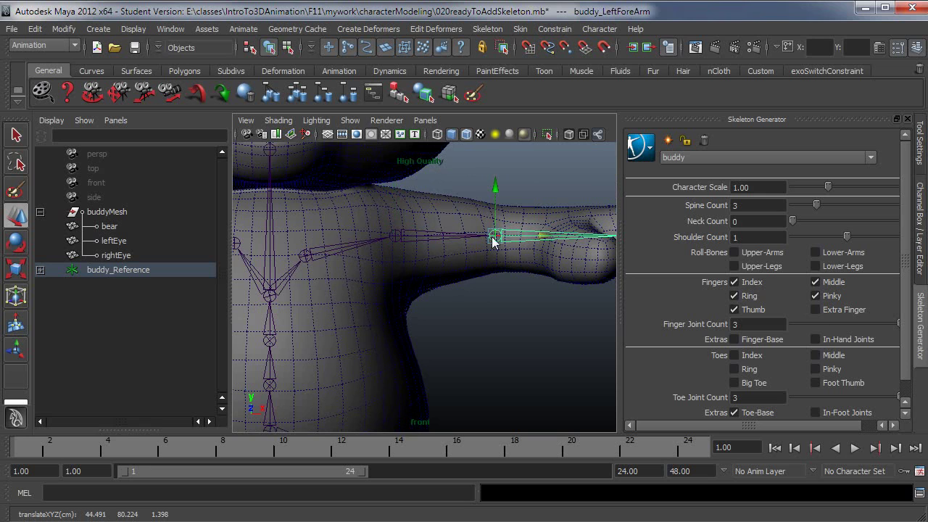
scroll(507, 269, "down", 2)
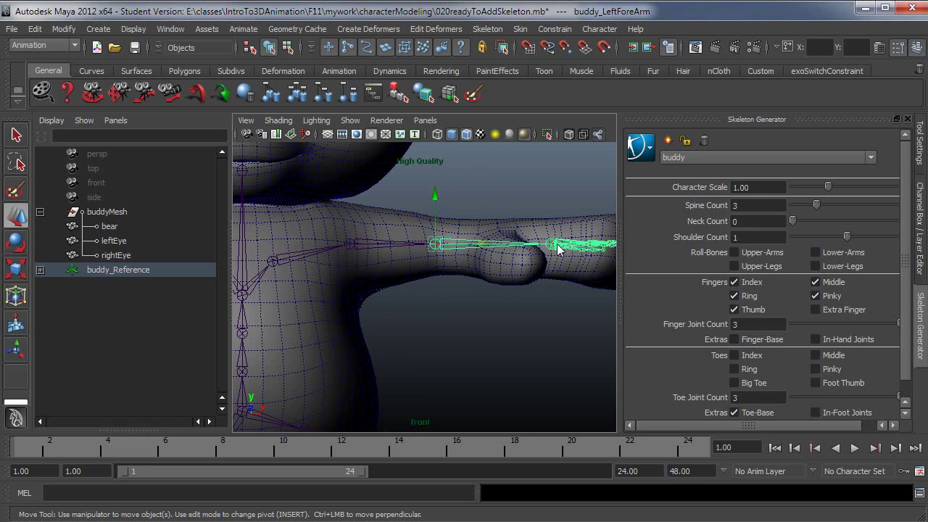
left_click(558, 248)
mouse_move(579, 250)
left_mouse_down()
mouse_move(510, 251)
mouse_move(513, 231)
left_mouse_up()
Remove the Index, Middle and Pinky fingers from the skeleton, keeping Ring and Thumb
key("space")
mouse_move(513, 281)
left_mouse_down("alt")
mouse_move(519, 303)
mouse_move(259, 219)
mouse_move(353, 304)
left_mouse_up("alt")
middle_click_drag(353, 305, 412, 305, "alt")
left_click_drag(411, 305, 404, 329, "alt")
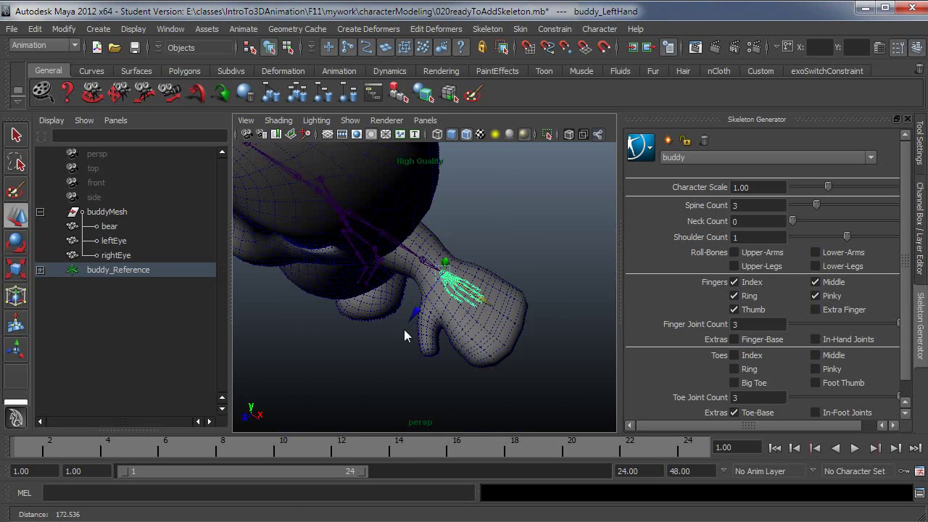
right_click_drag(403, 329, 462, 287, "alt")
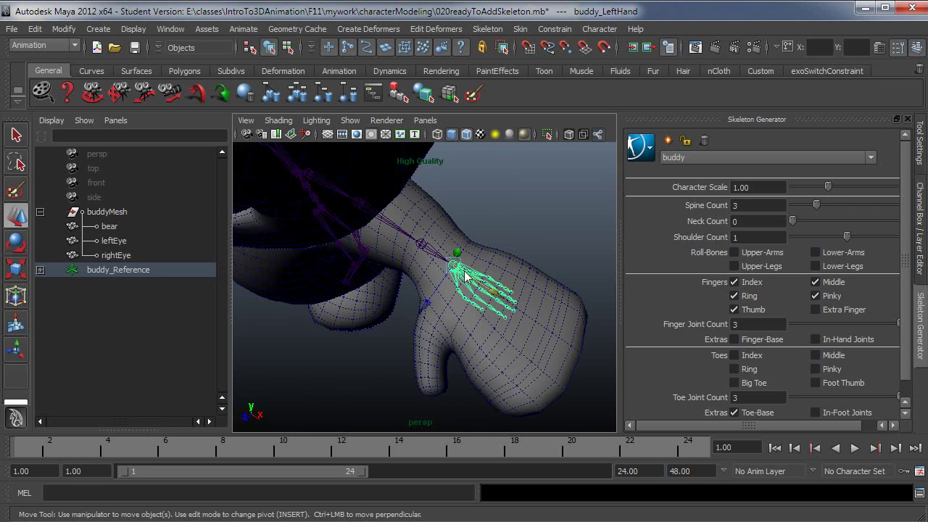
left_click(734, 282)
left_click(815, 282)
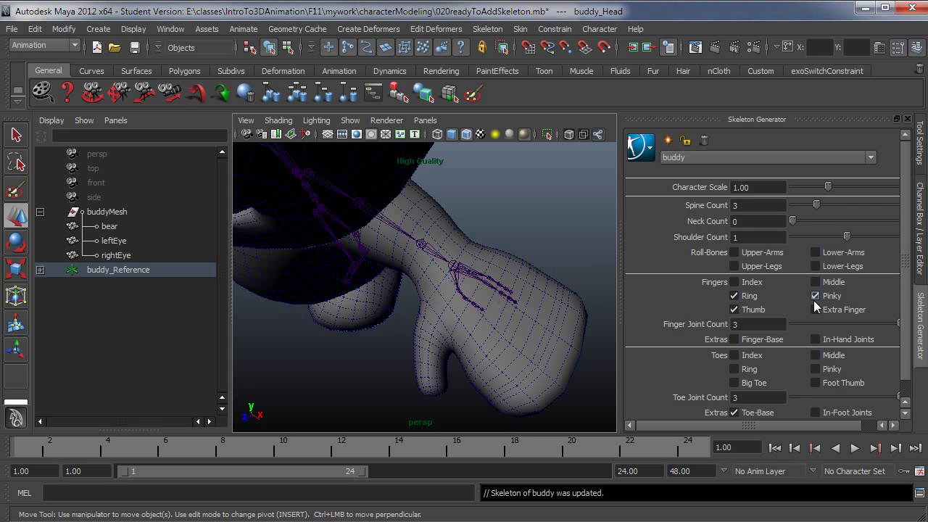
left_click(814, 297)
Move the LeftHandThumb2 joint with its child joints forward into the lower part of the mesh's left thumb
left_click_drag(471, 306, 506, 325, "alt")
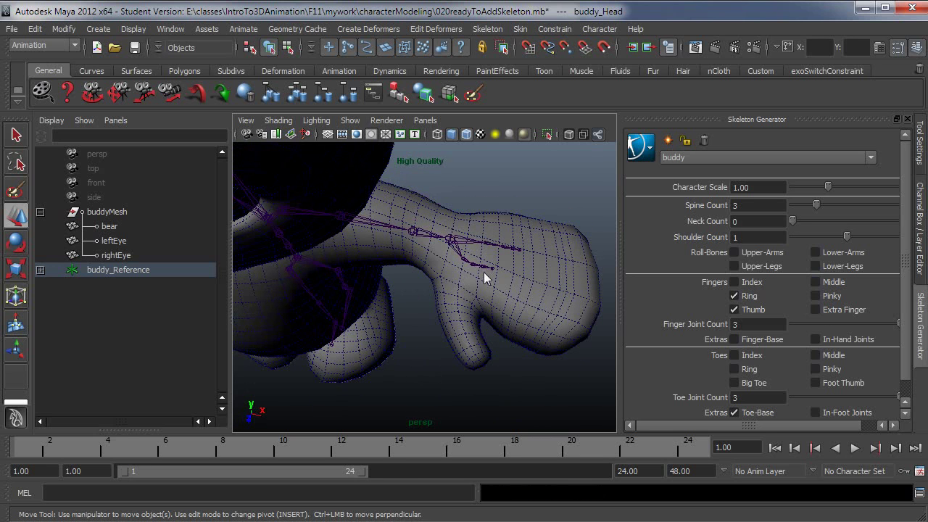
left_click_drag(419, 312, 471, 283, "alt")
right_click_drag(471, 282, 523, 286, "alt")
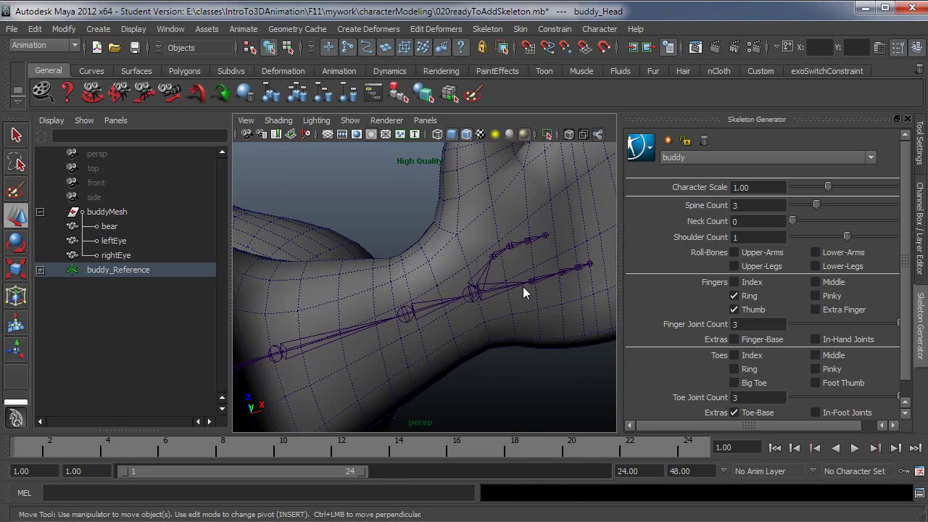
left_click(487, 263)
left_click(497, 256)
left_click_drag(414, 312, 523, 299, "alt")
left_click_drag(540, 253, 518, 299, "alt")
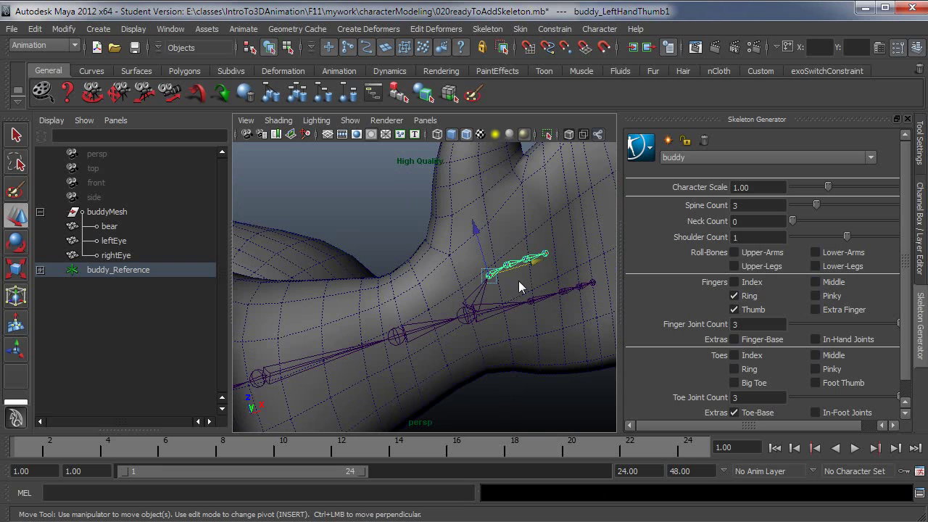
left_click_drag(537, 278, 516, 286, "alt")
left_click(505, 284)
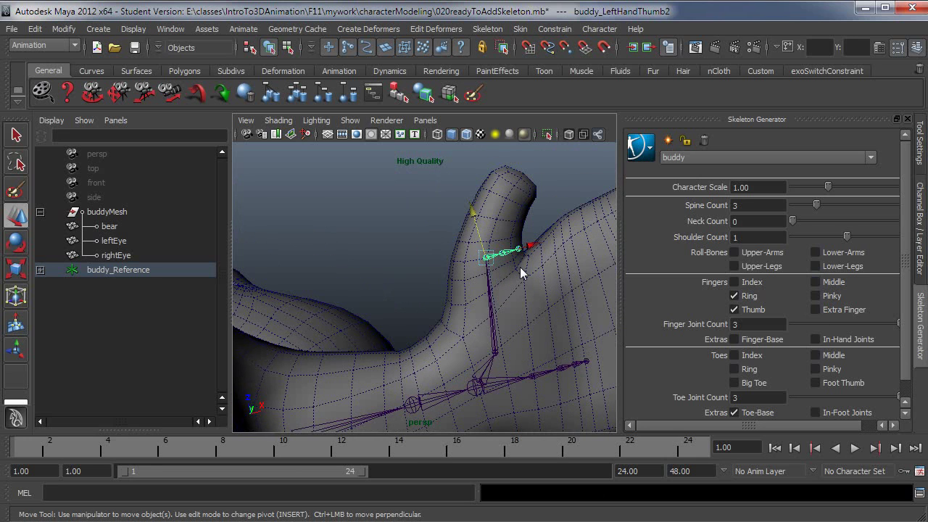
Move the LeftHandThumb3 joint farther along the thumb to about 26 cm in Z and place LeftHandThumb4 at the thumb's tip
left_click_drag(507, 248, 492, 209)
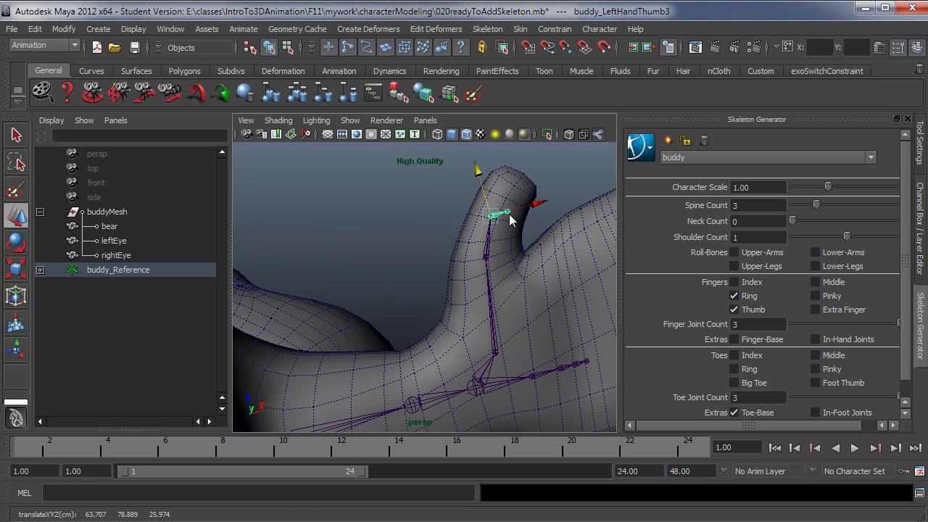
left_click(519, 213)
left_click(503, 214)
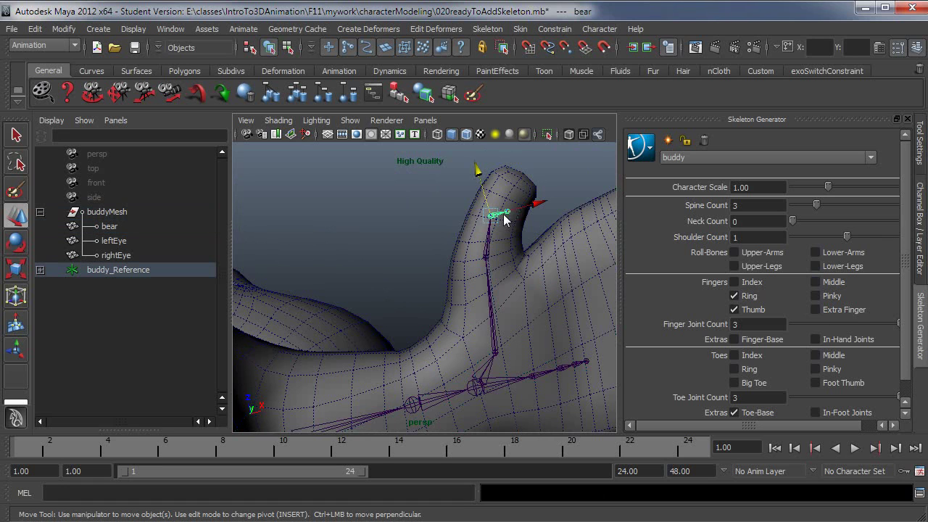
left_click_drag(510, 212, 522, 163)
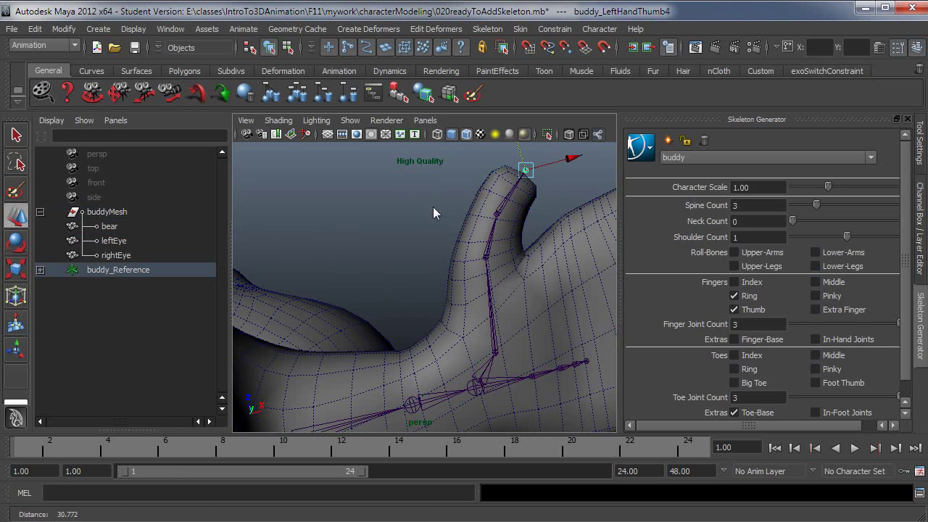
Shift the LeftHandThumb3 joint to about 65.2 cm in X and 26.6 cm in Z, and pull LeftHandThumb4 back to the thumb's tip
left_click_drag(433, 206, 529, 178, "alt")
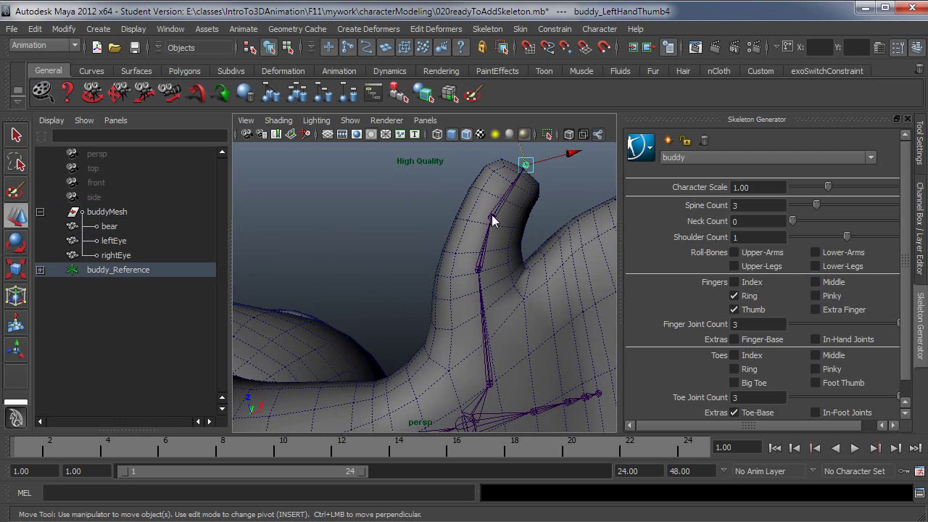
left_click(492, 219)
mouse_move(500, 224)
left_mouse_down()
mouse_move(498, 208)
mouse_move(496, 215)
left_mouse_up()
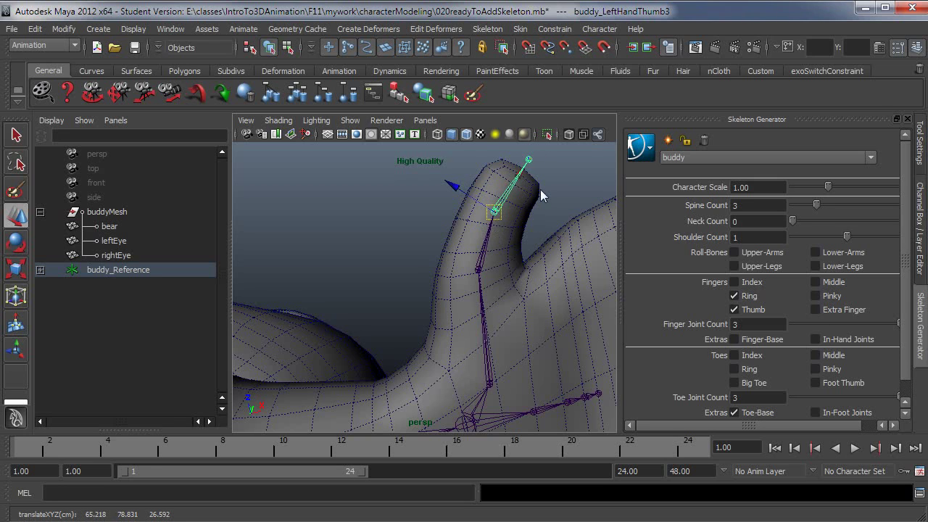
left_click(531, 158)
left_click_drag(534, 160, 530, 170)
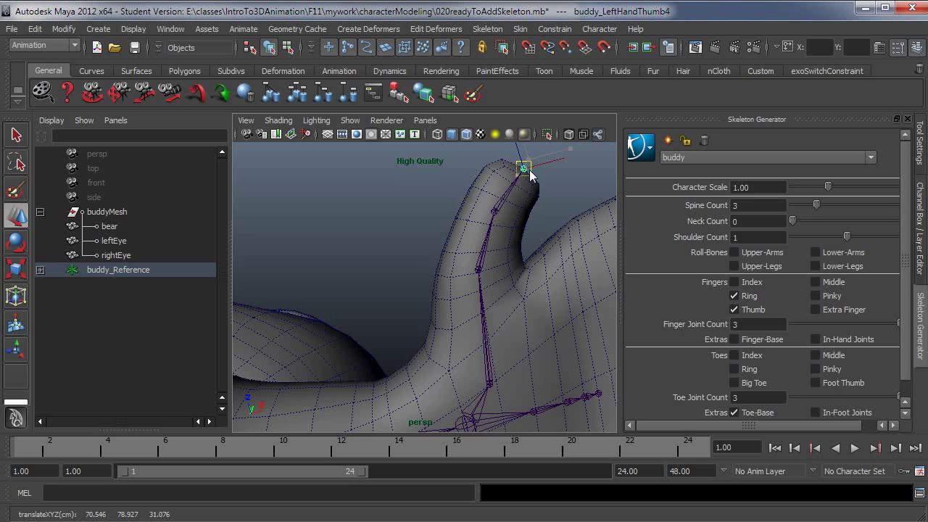
key("w")
left_click_drag(540, 235, 478, 339, "alt")
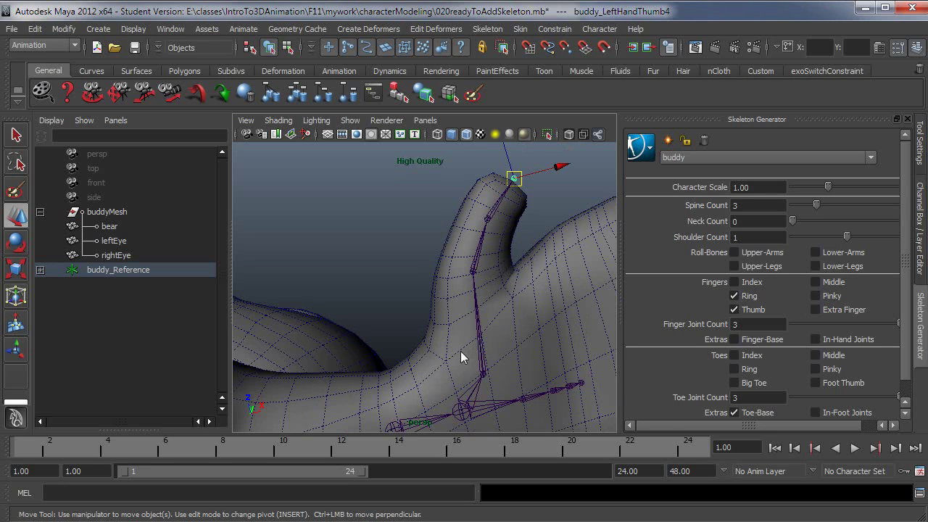
Rotate the LeftHandThumb1 joint so its child joints tilt downward through the middle of the thumb as seen from the side
left_click(476, 319)
left_click(472, 270)
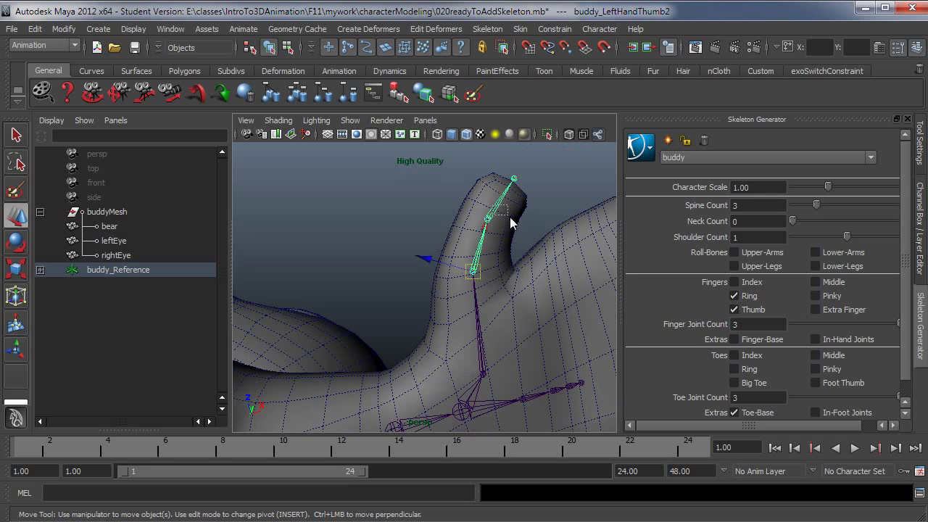
key("Down")
left_click_drag(517, 180, 537, 277, "alt")
middle_click_drag(537, 278, 526, 314, "alt")
right_click_drag(525, 315, 545, 303, "alt")
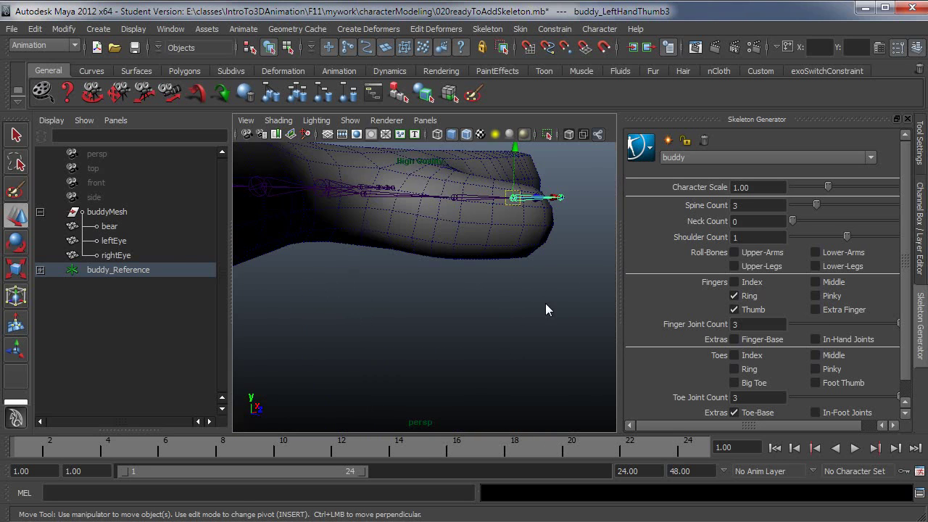
left_click_drag(545, 303, 509, 289, "alt")
left_click(403, 201)
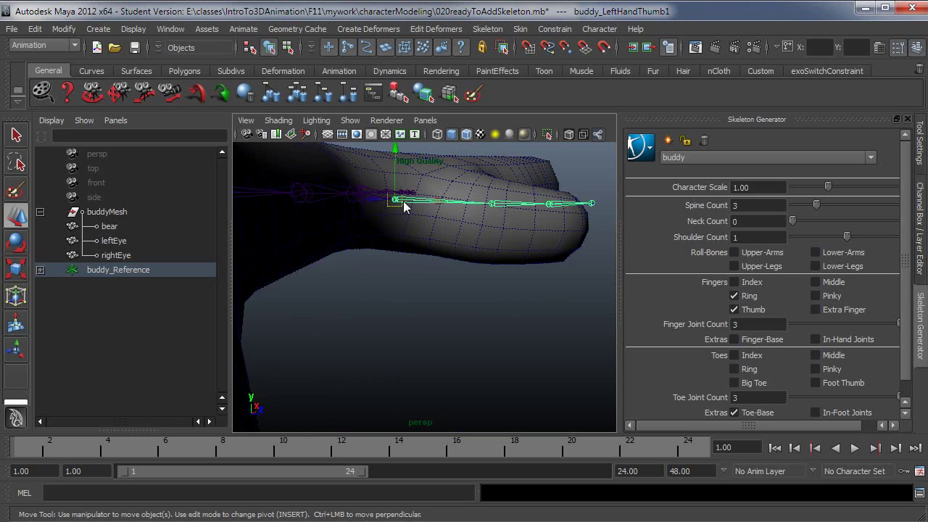
key("e")
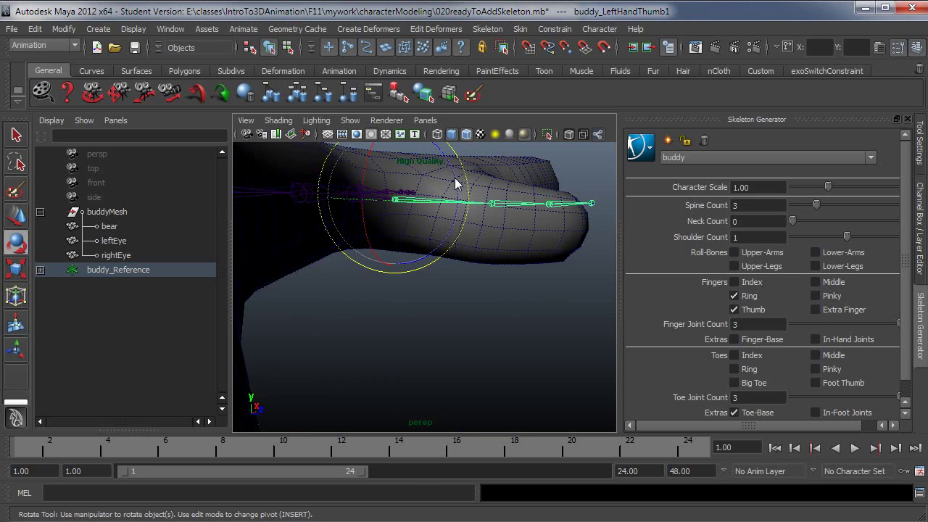
left_click_drag(455, 179, 459, 189)
right_click_drag(523, 224, 442, 217, "alt")
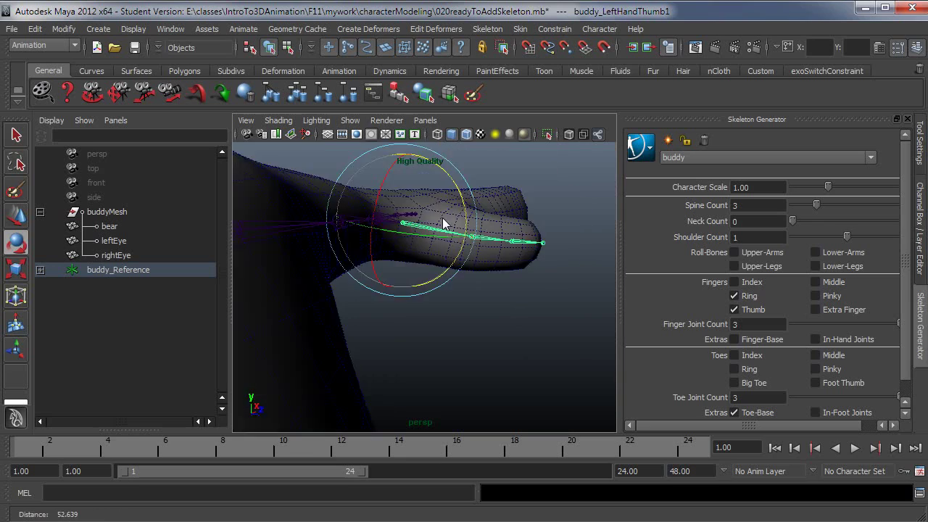
In the top view, move the LeftHandThumb2 joint with its children to the thumb's centre line, about 60.9 cm in X and 19.9 cm in Z
left_click_drag(442, 218, 512, 278, "alt")
key("space")
left_click_drag(563, 312, 445, 313)
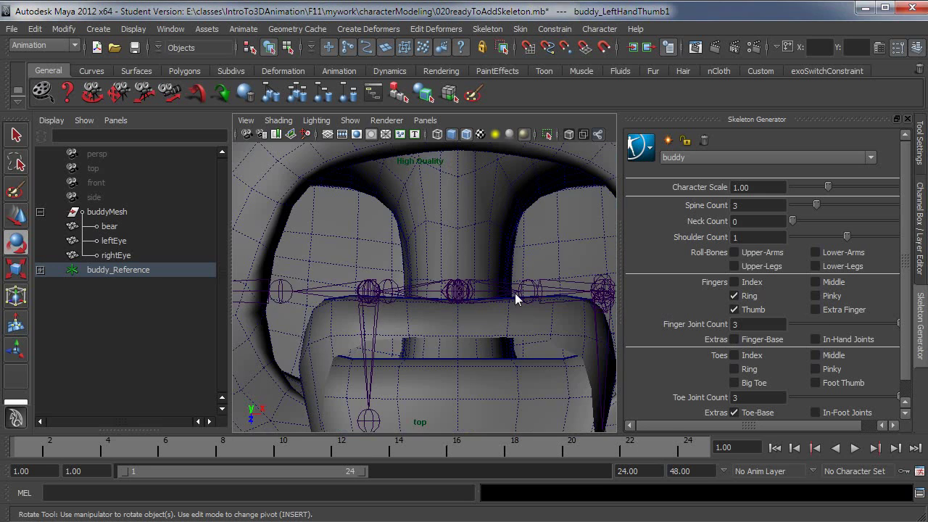
scroll(528, 289, "down", 3)
middle_click_drag(594, 335, 457, 284, "alt")
scroll(457, 284, "up", 2)
middle_click_drag(587, 399, 490, 292, "alt")
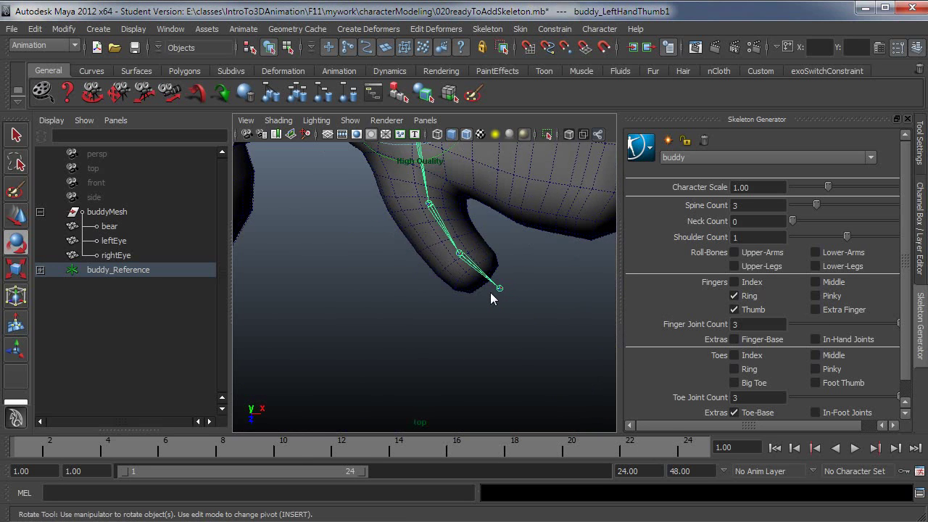
right_click_drag(489, 292, 510, 300, "alt")
middle_click_drag(477, 273, 501, 319, "alt")
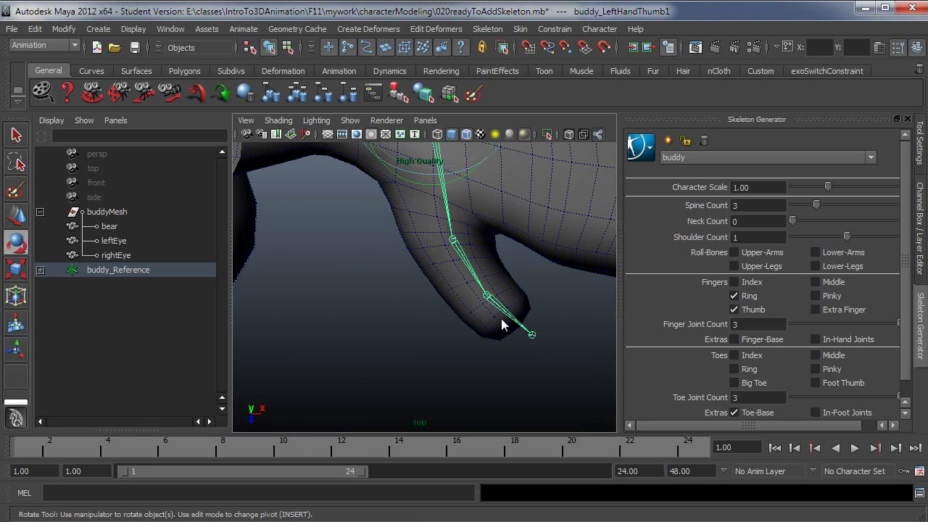
left_click(452, 239)
scroll(498, 277, "down", 2)
middle_click_drag(497, 275, 500, 285, "alt")
key("w")
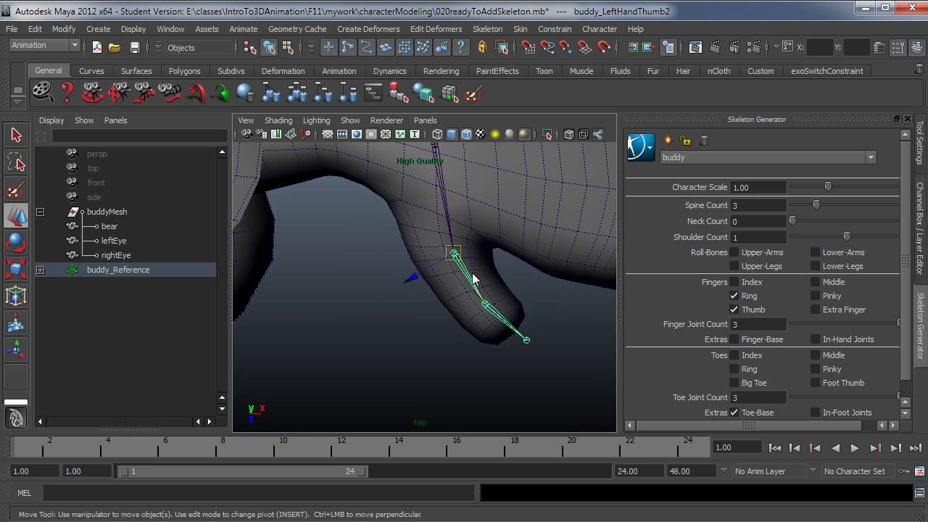
left_click_drag(474, 280, 429, 277, "alt")
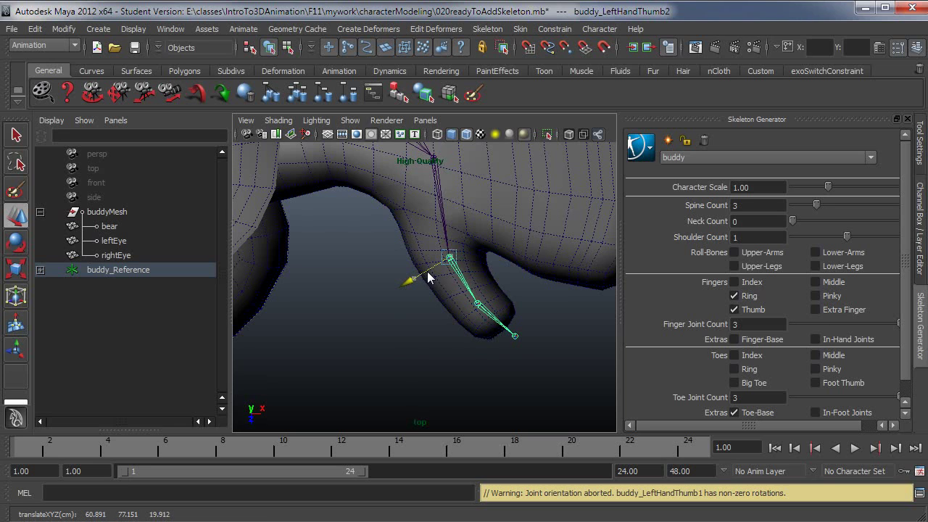
Nudge the LeftHandThumb3 joint with its child back into the middle of the thumb and select LeftHandThumb4
left_click(482, 317)
left_click(492, 323)
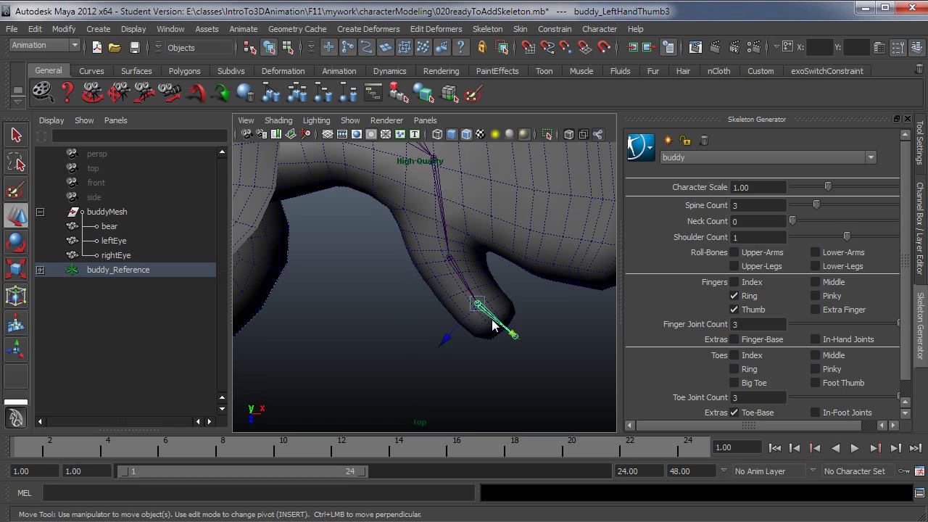
left_click_drag(480, 312, 476, 308)
left_click(511, 333)
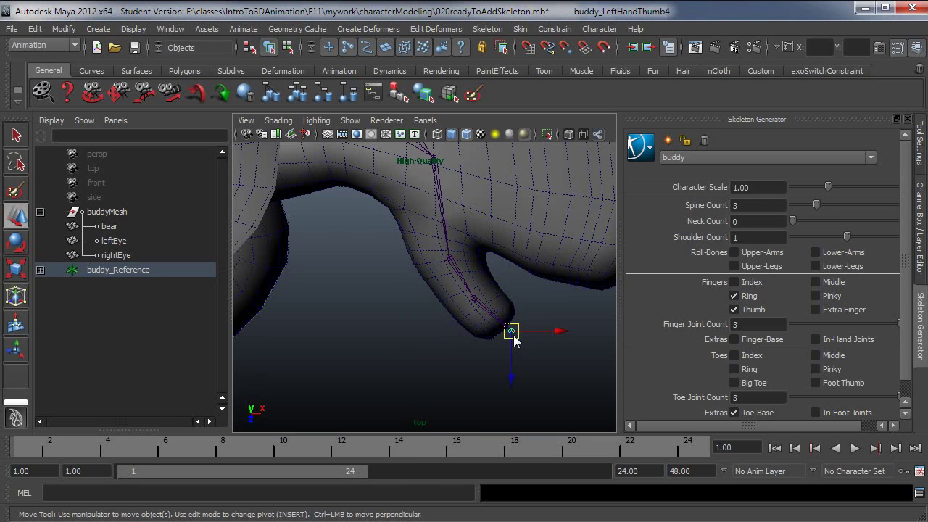
Move the LeftHandRing1 joint with its children outward to the middle of the left hand where the fingers begin
mouse_move(513, 340)
right_mouse_down("alt")
mouse_move(518, 284)
mouse_move(512, 329)
mouse_move(503, 326)
right_mouse_up("alt")
middle_click_drag(488, 316, 484, 285, "alt")
right_click_drag(487, 281, 469, 278, "alt")
middle_click_drag(484, 280, 488, 262, "alt")
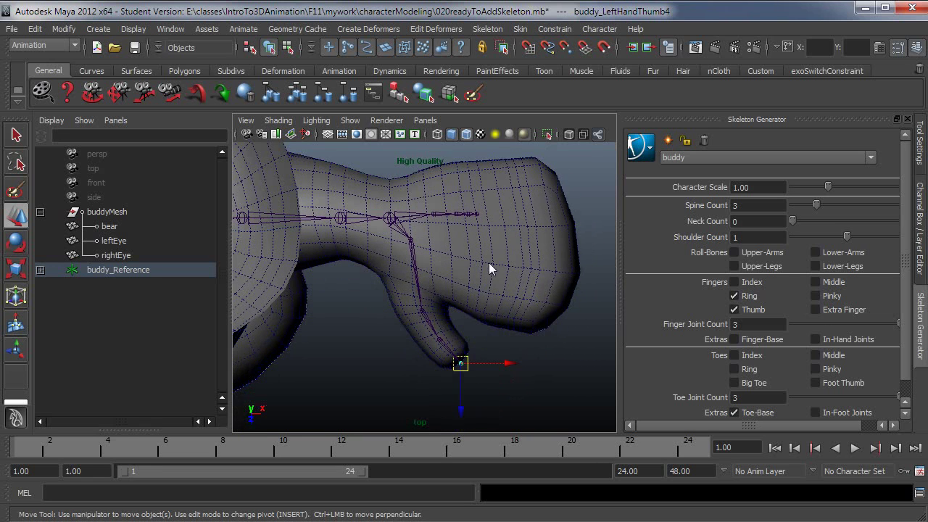
left_click(436, 213)
left_click_drag(445, 222, 481, 232)
right_click_drag(488, 246, 553, 250, "alt")
middle_click_drag(553, 251, 538, 274, "alt")
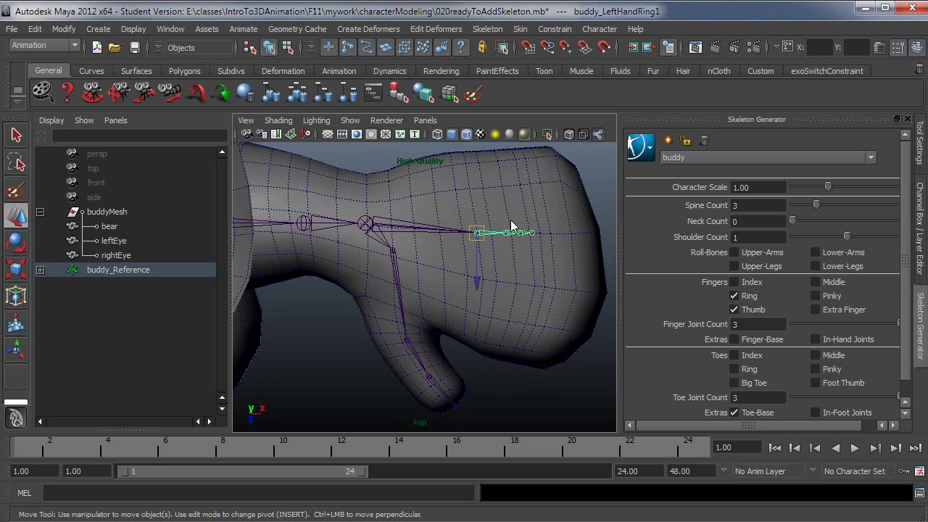
Spread the remaining ring finger joints toward the hand's end, with LeftHandRing3 at about 88 cm in X and LeftHandRing4 at the fingertip
left_click(505, 232)
left_click_drag(513, 240, 586, 241)
left_click(559, 235)
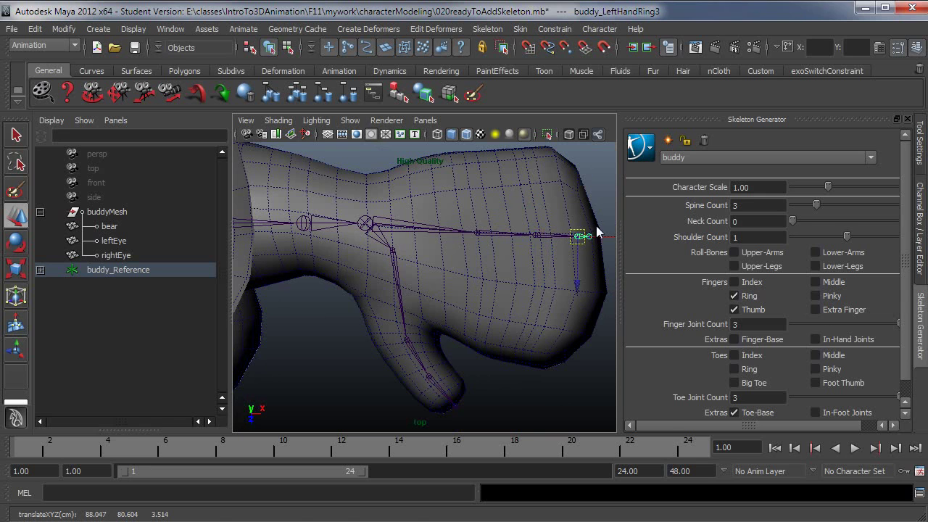
left_click(596, 240)
left_click_drag(598, 237, 616, 238)
Examine the whole skeleton inside the panda mesh in the perspective view, comparing the left side with the right
right_click_drag(601, 263, 452, 256, "alt")
key("space")
left_click_drag(478, 278, 476, 235)
right_click_drag(475, 235, 440, 279, "alt")
left_click_drag(441, 279, 427, 304, "alt")
right_click_drag(428, 304, 392, 308, "alt")
middle_click_drag(392, 309, 414, 277, "alt")
left_click_drag(385, 310, 395, 304, "alt")
right_click_drag(395, 305, 431, 292, "alt")
middle_click_drag(431, 292, 485, 349, "alt")
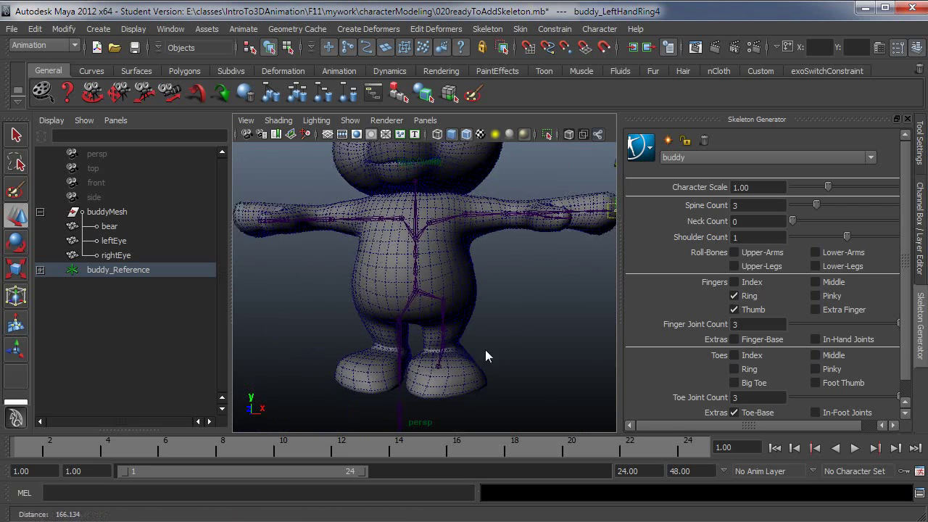
right_click_drag(485, 349, 455, 351, "alt")
mouse_move(455, 351)
left_mouse_down("alt")
mouse_move(466, 351)
mouse_move(484, 446)
mouse_move(466, 357)
left_mouse_up("alt")
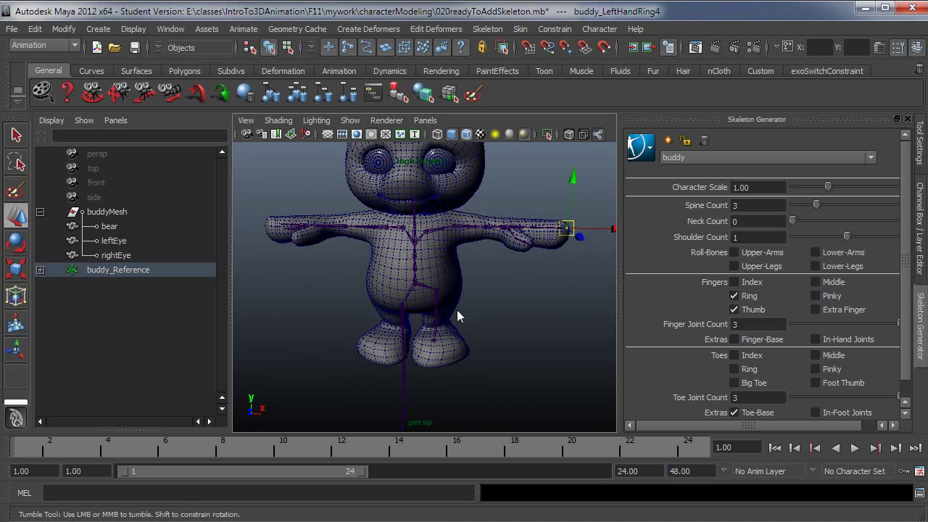
left_click_drag(456, 309, 427, 296, "alt")
Mirror the skeleton's joint placement from left to right and check the legs, arms and hands on both sides
left_click(422, 285)
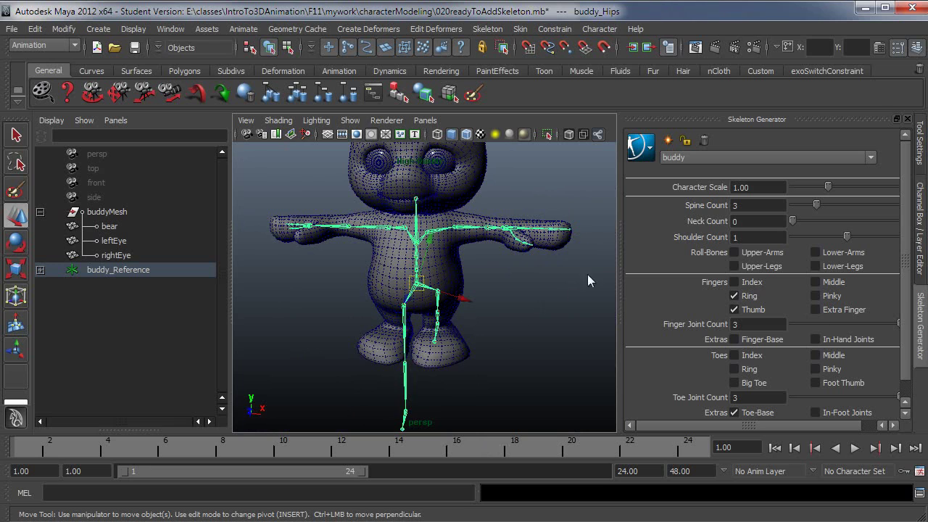
left_click(653, 147)
mouse_move(674, 179)
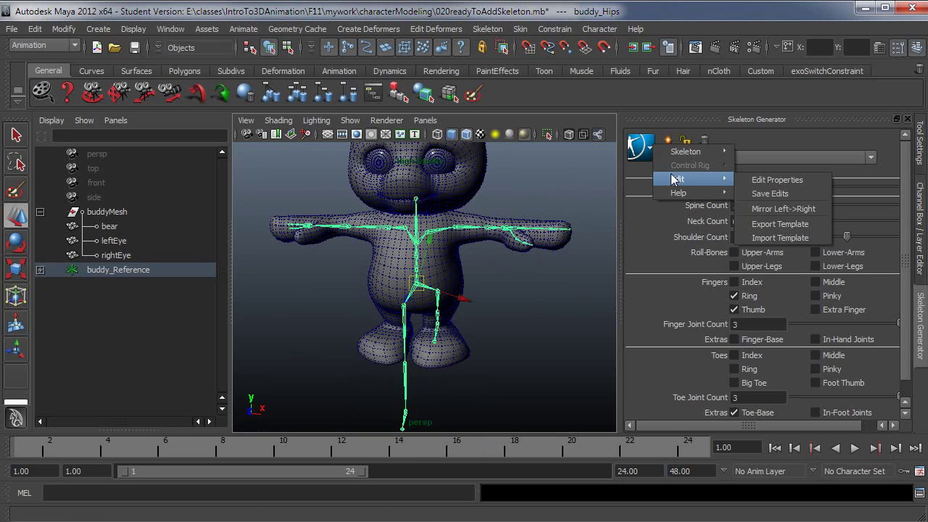
left_click(812, 209)
left_click_drag(354, 414, 373, 388, "alt")
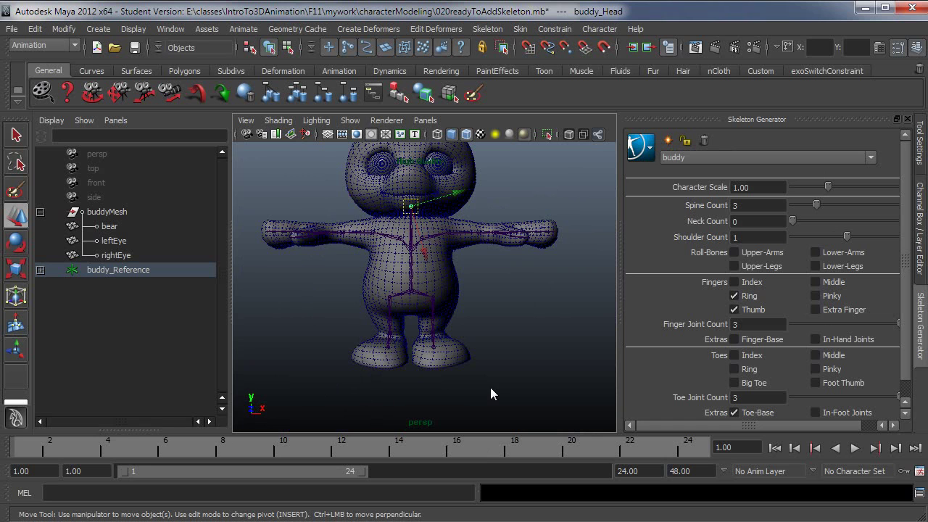
left_click_drag(408, 326, 487, 350, "alt")
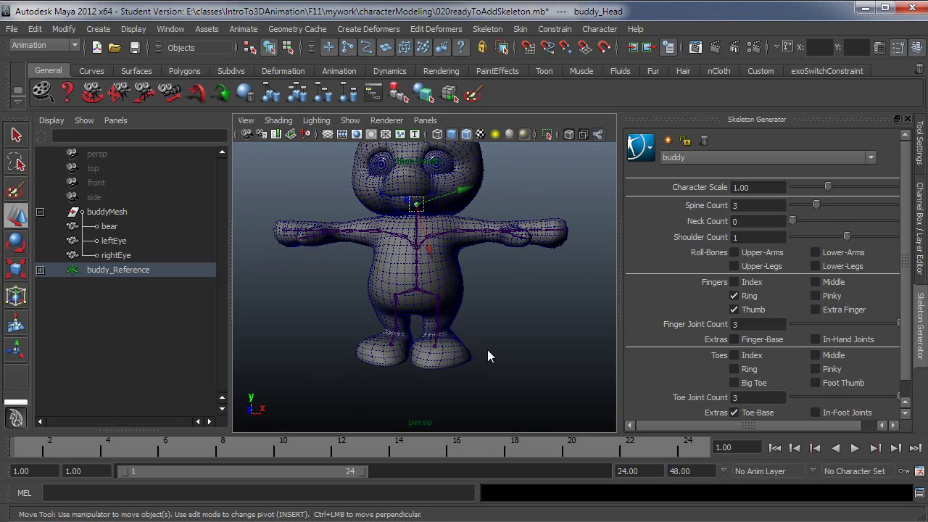
middle_click_drag(485, 336, 509, 361, "alt")
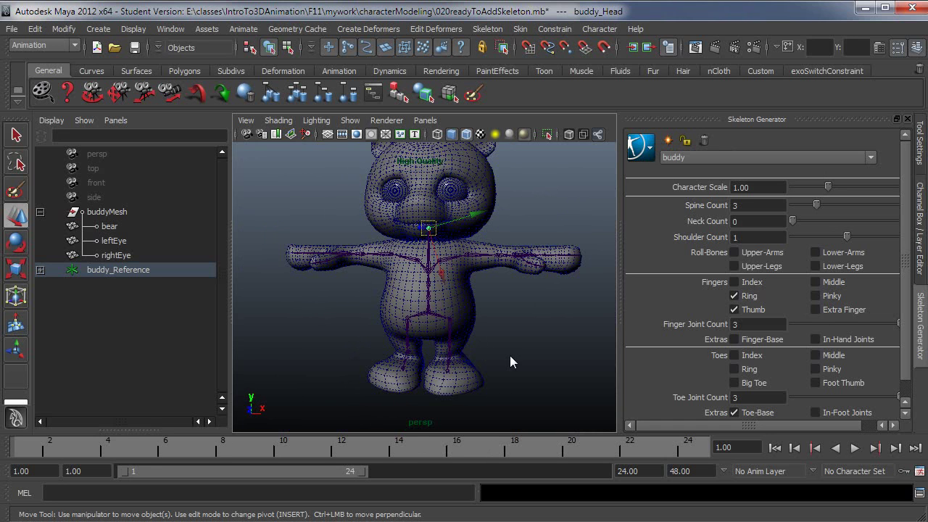